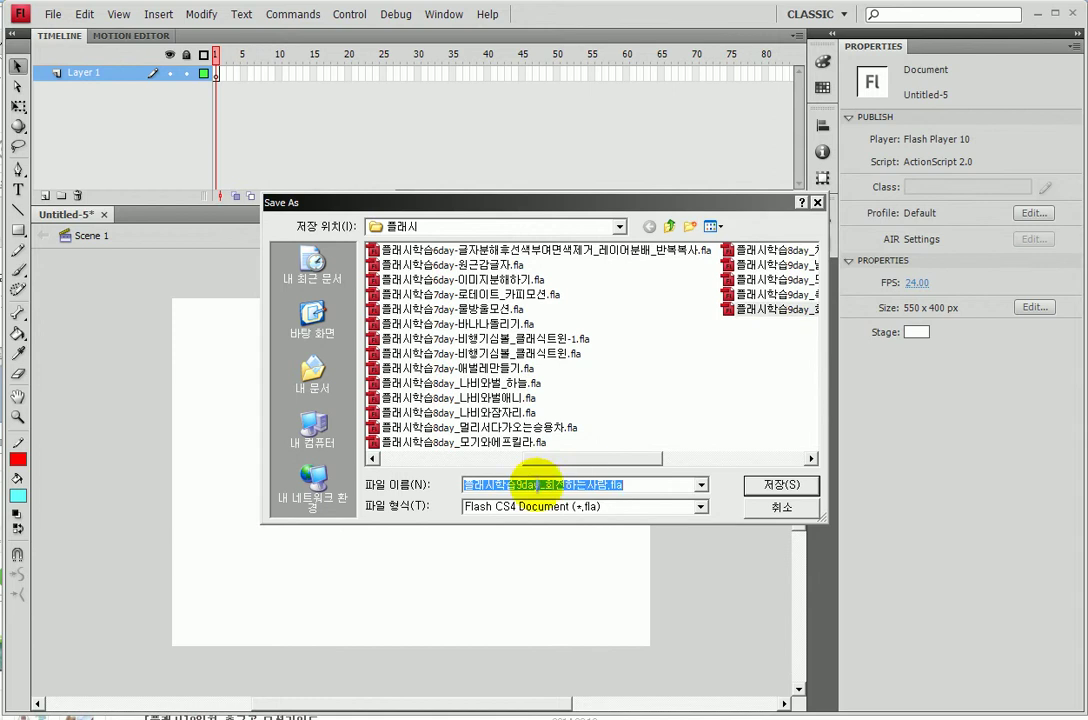
Step: Save the document under the file name 플래시학습9day_속도_ease기능
key("BackSpace")
type("속")
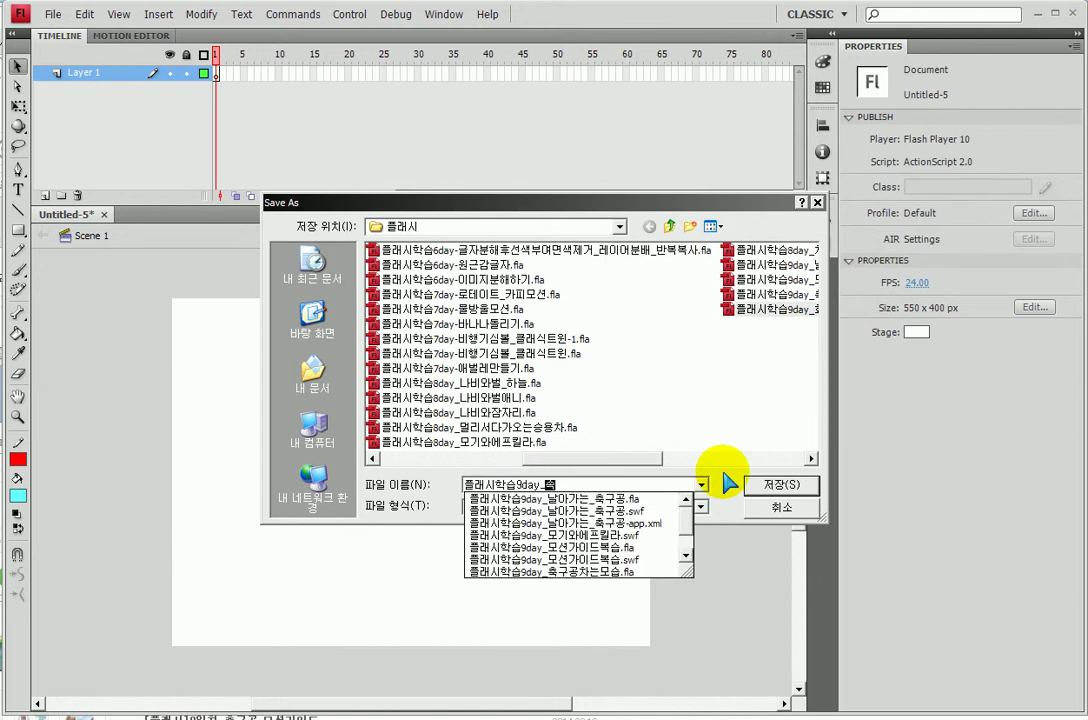
type("도_ㄷㄷ")
key("BackSpace")
key("BackSpace")
key("Hangul")
type("ease in")
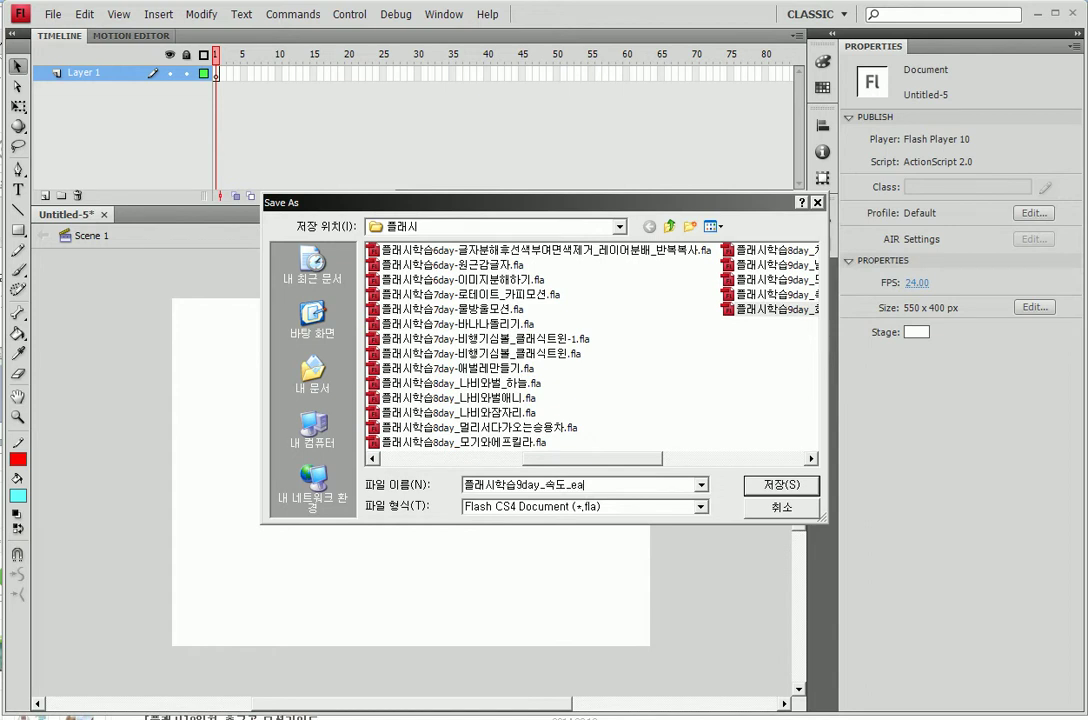
key("BackSpace")
key("BackSpace")
type("in")
key("BackSpace")
key("BackSpace")
key("BackSpace")
type("기능")
key("Return")
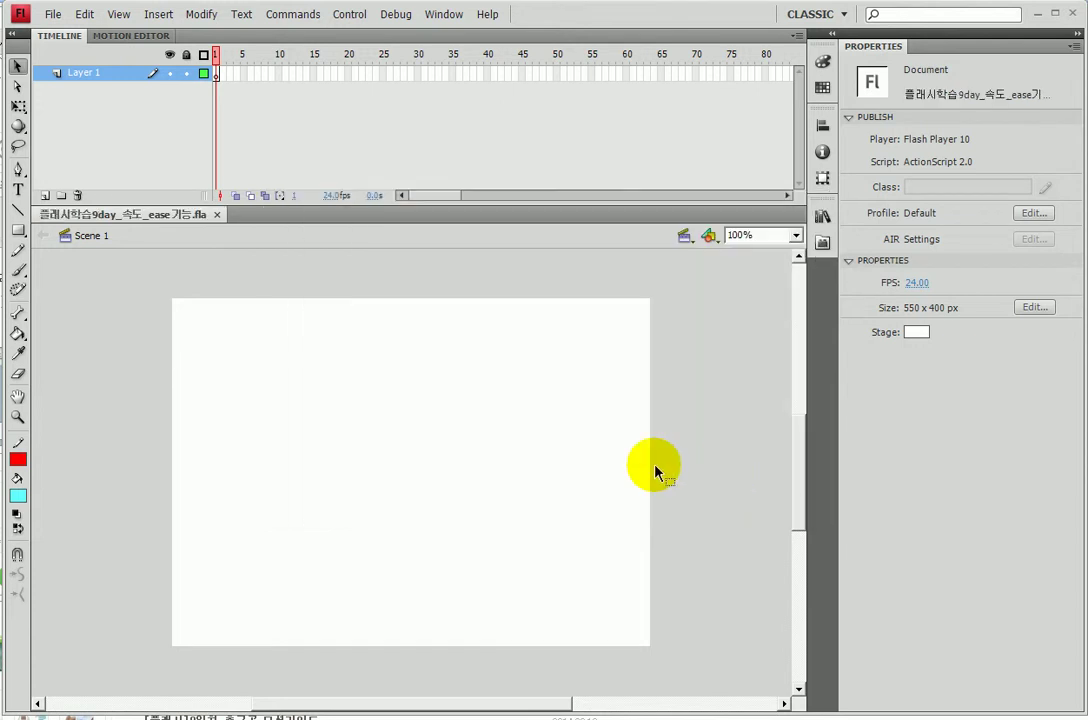
Step: Set up the Oval Primitive tool with a red-to-black radial gradient fill and no stroke
left_click(19, 230)
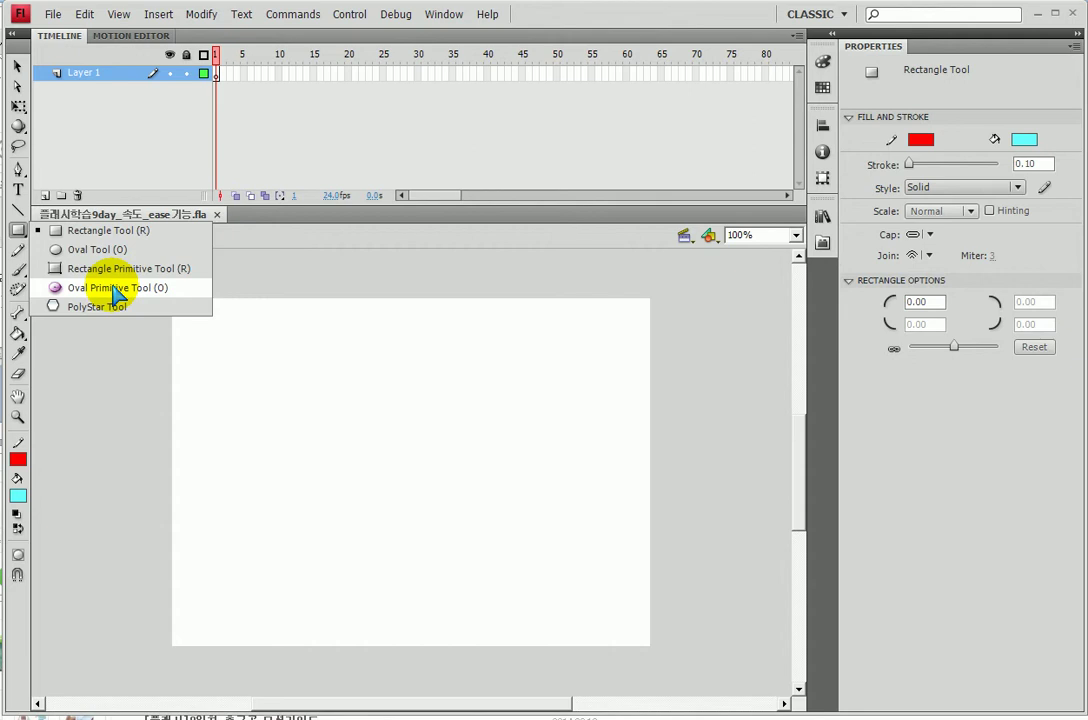
left_click(113, 288)
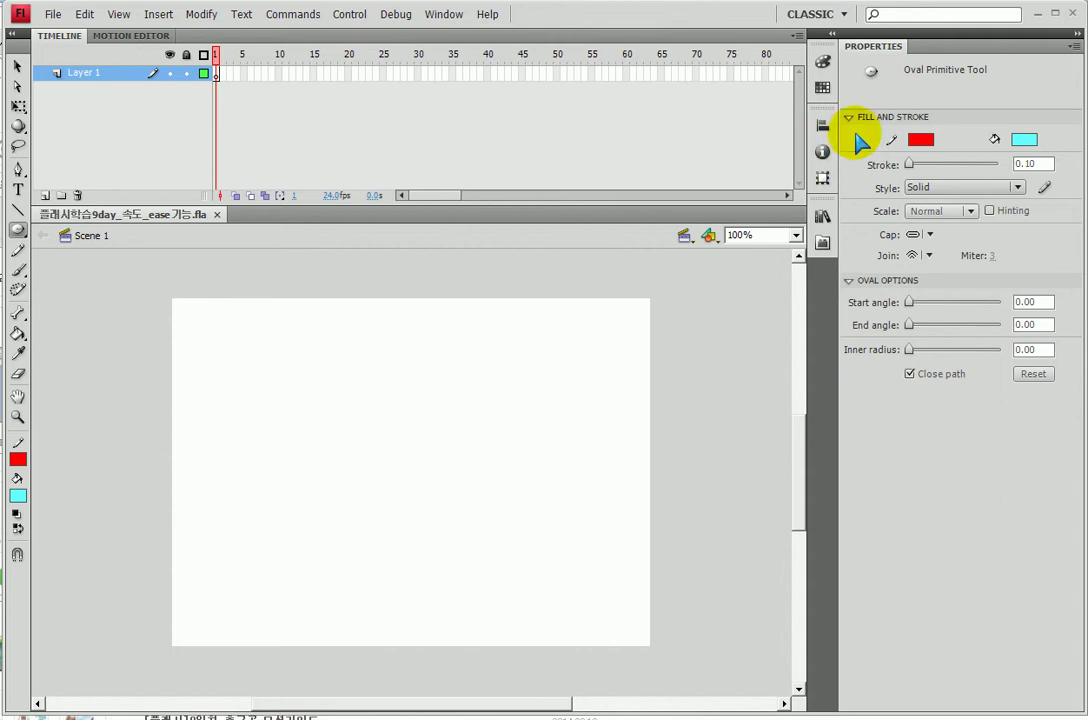
left_click(1024, 140)
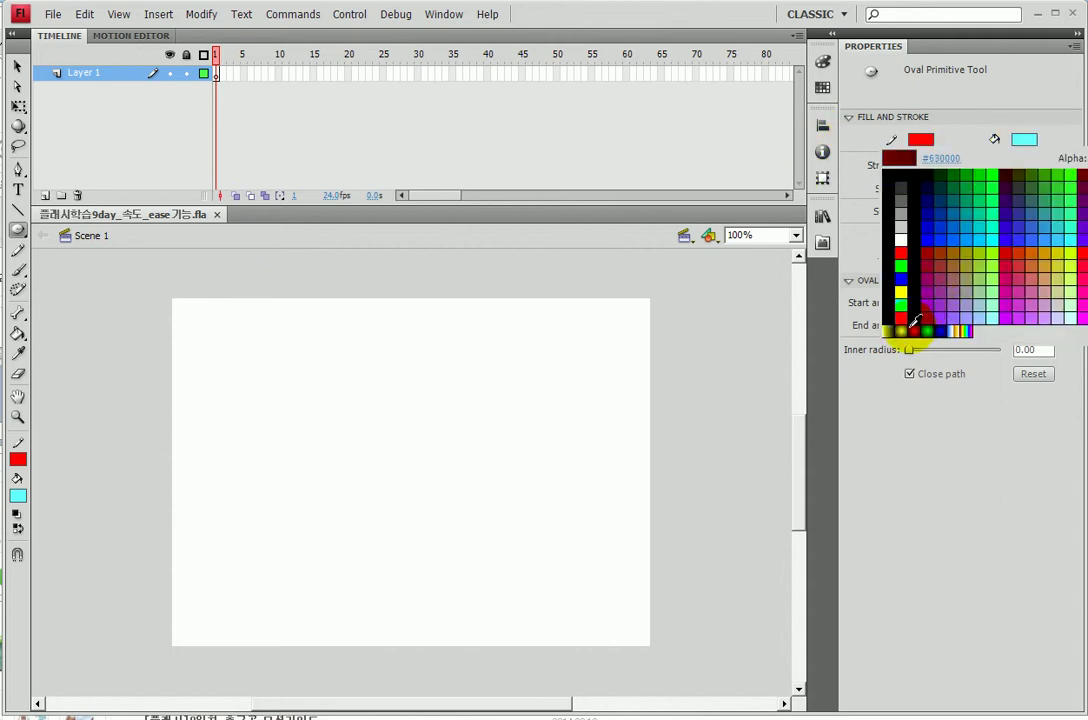
left_click(917, 321)
left_click(920, 140)
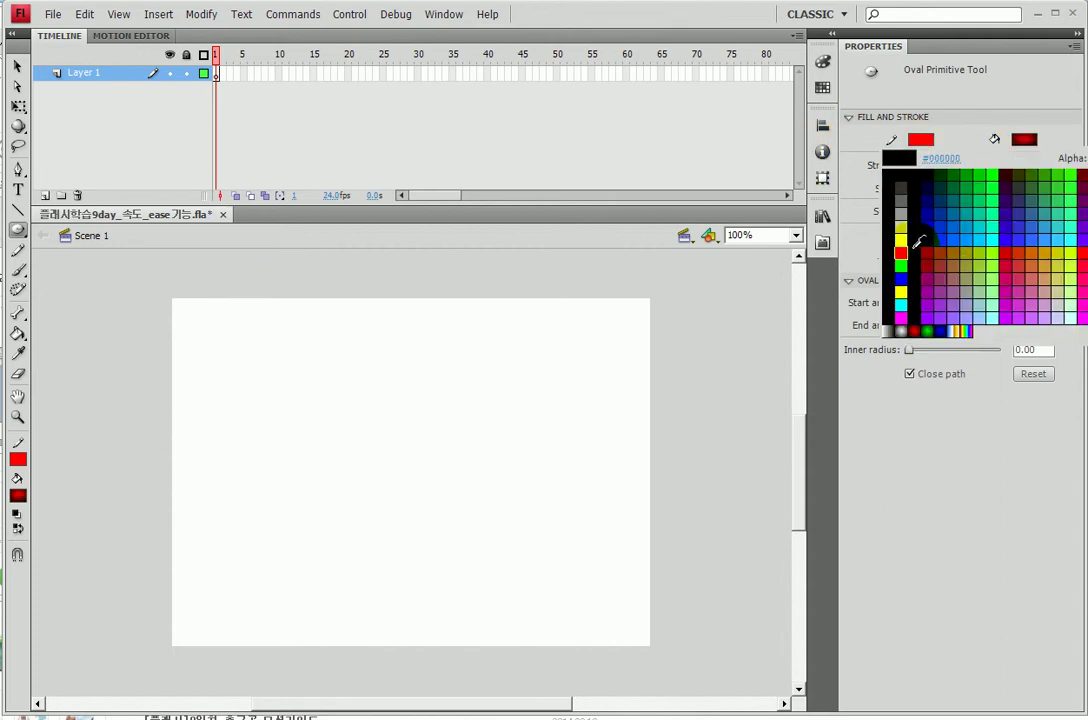
left_click(1078, 158)
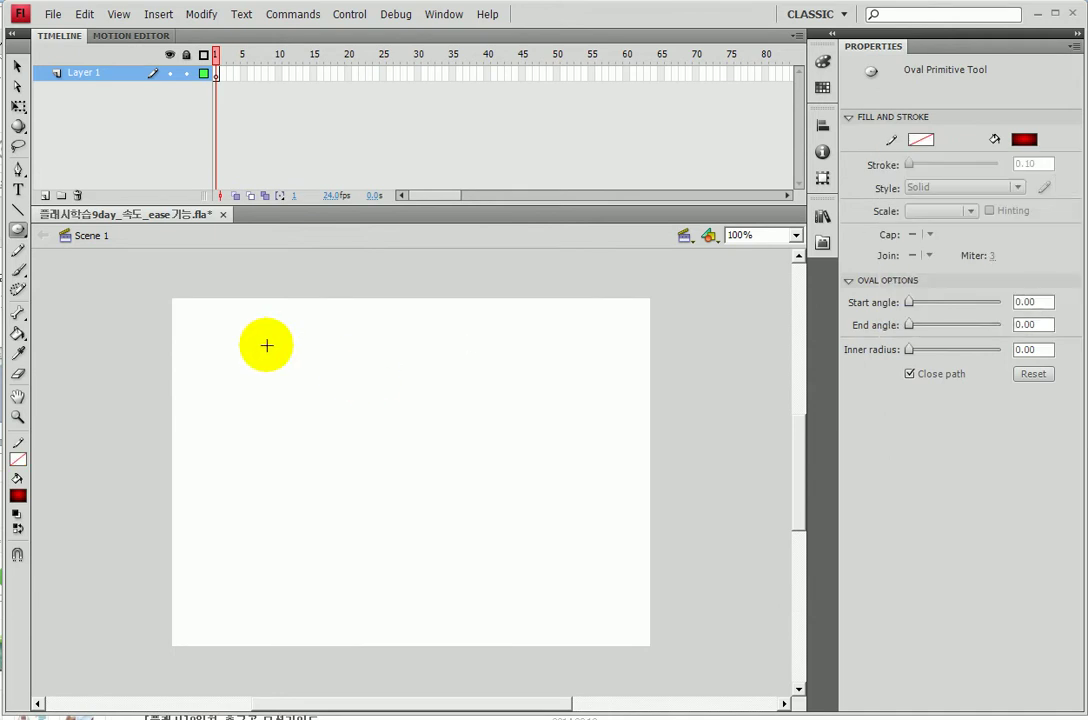
Step: Draw a circle about 87 px wide near the stage's upper-left corner, and shift its gradient highlight toward the upper left with the Paint Bucket
mouse_move(199, 328)
left_mouse_down()
mouse_move(240, 384)
mouse_move(287, 494)
mouse_move(262, 443)
left_mouse_up()
left_click_drag(215, 545, 228, 538)
left_click_drag(14, 315, 15, 323)
left_click(18, 333)
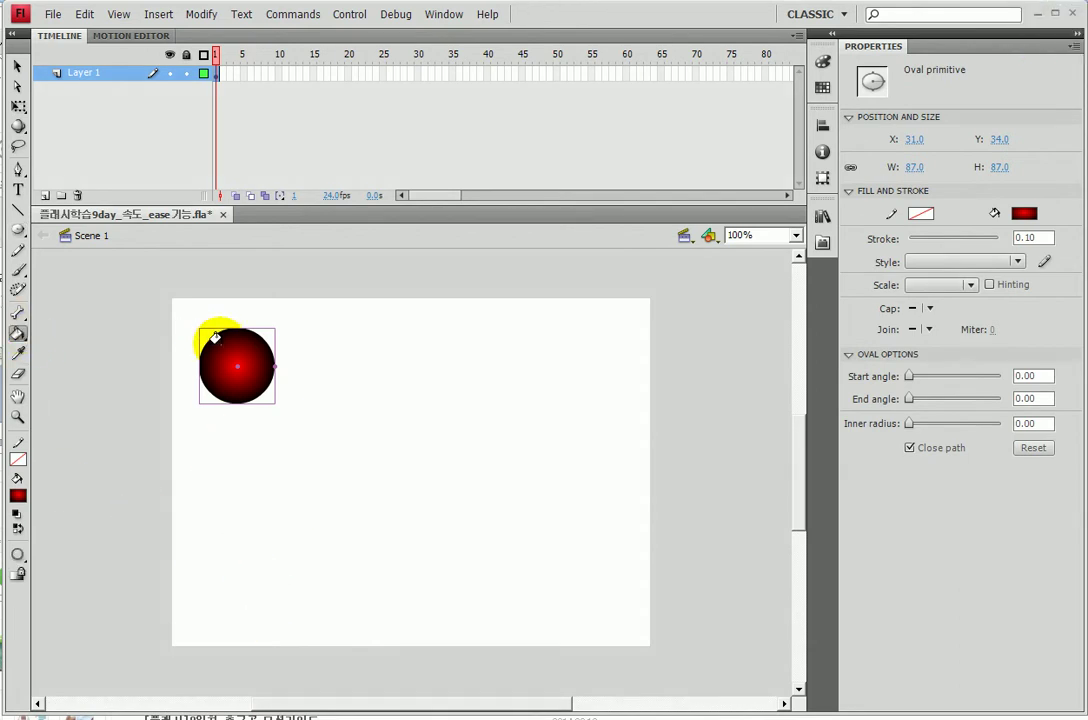
left_click(215, 338)
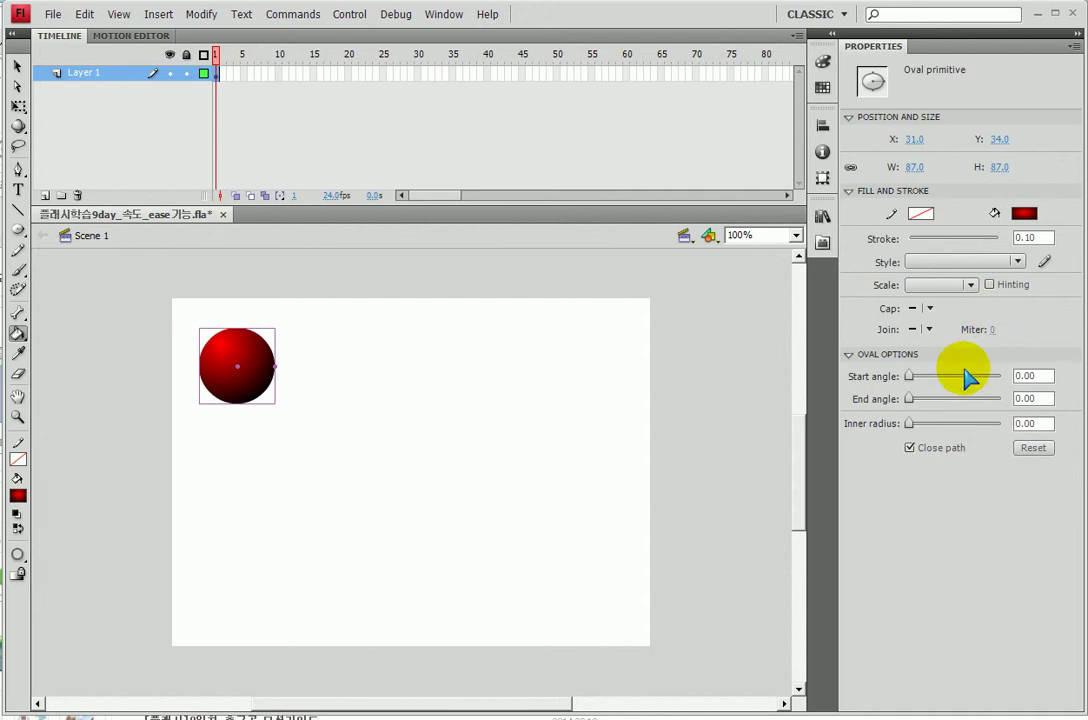
Step: Set the oval's inner radius to about 39.23 and start angle to about 57.74, and convert it to a graphic symbol named C
left_click_drag(910, 424, 945, 424)
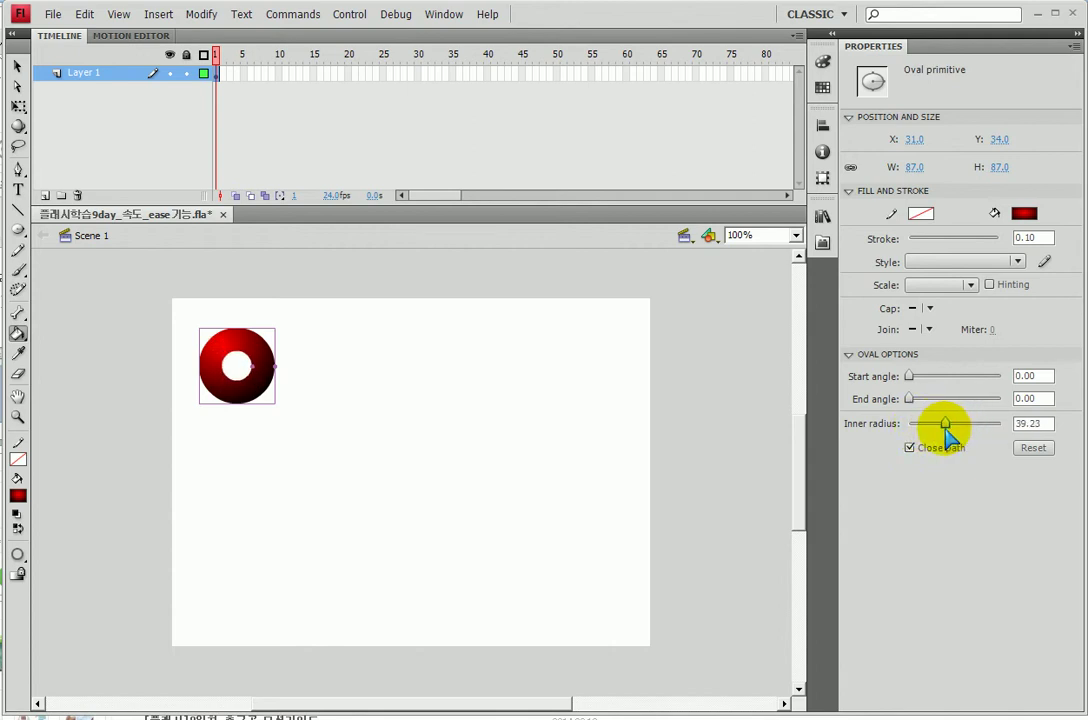
mouse_move(910, 376)
left_mouse_down()
mouse_move(945, 376)
mouse_move(924, 377)
left_mouse_up()
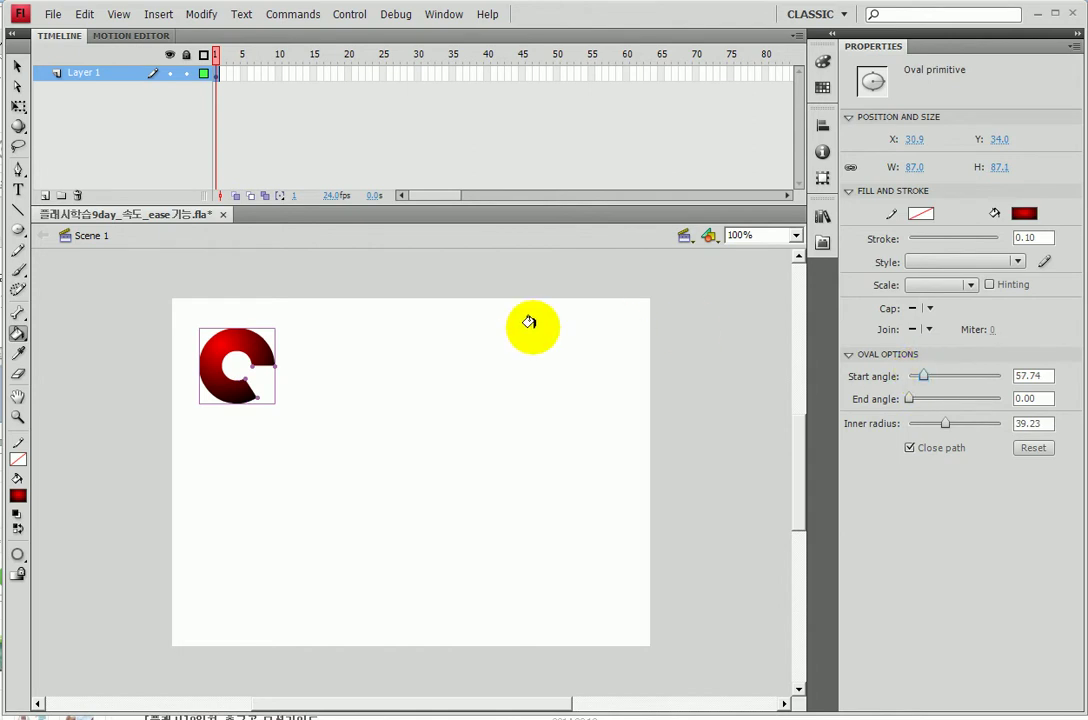
key("F8")
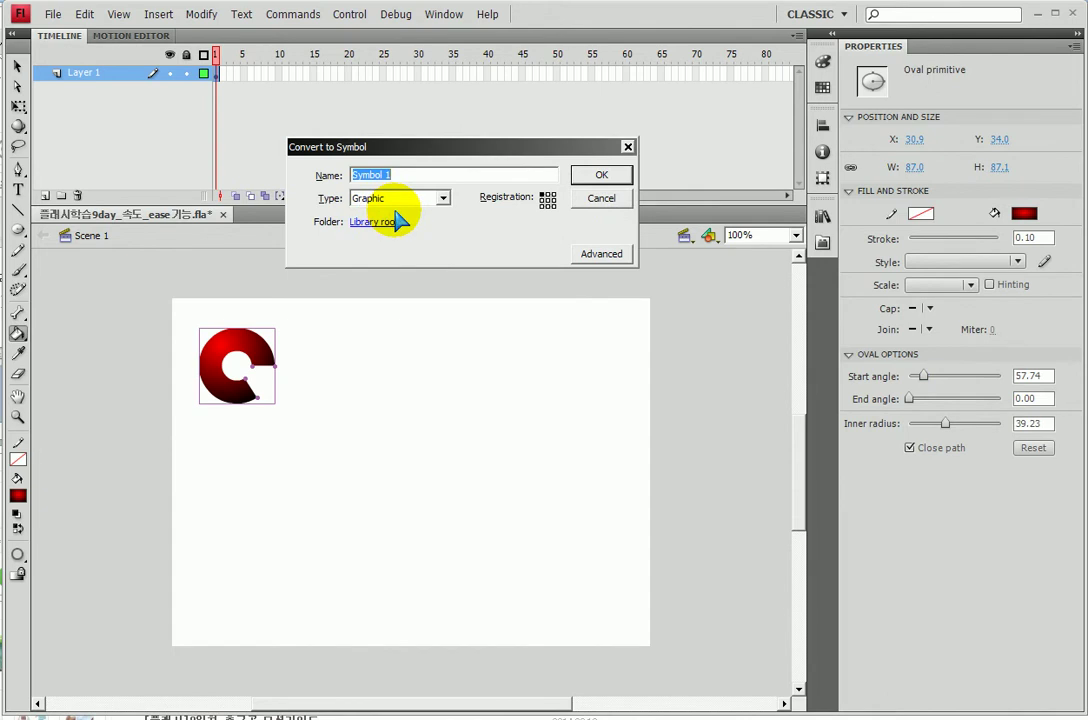
type("ㅊ")
key("BackSpace")
type("c")
key("Return")
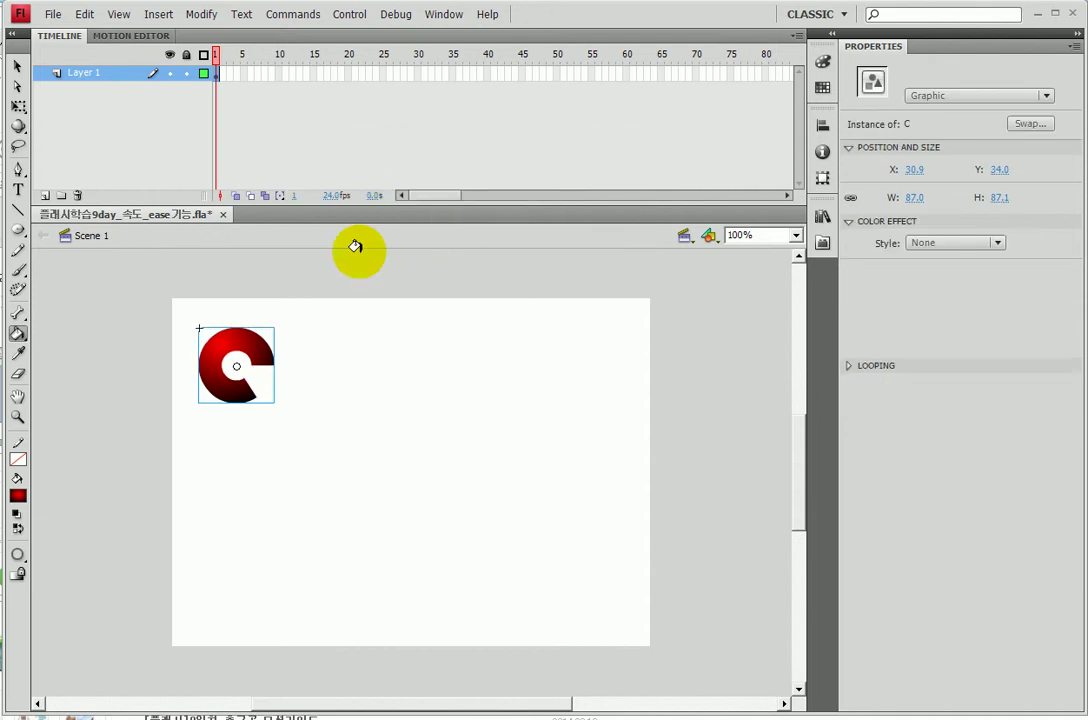
Step: Enter the C symbol to examine the oval options of the shape inside, and return to Scene 1
left_click(17, 66)
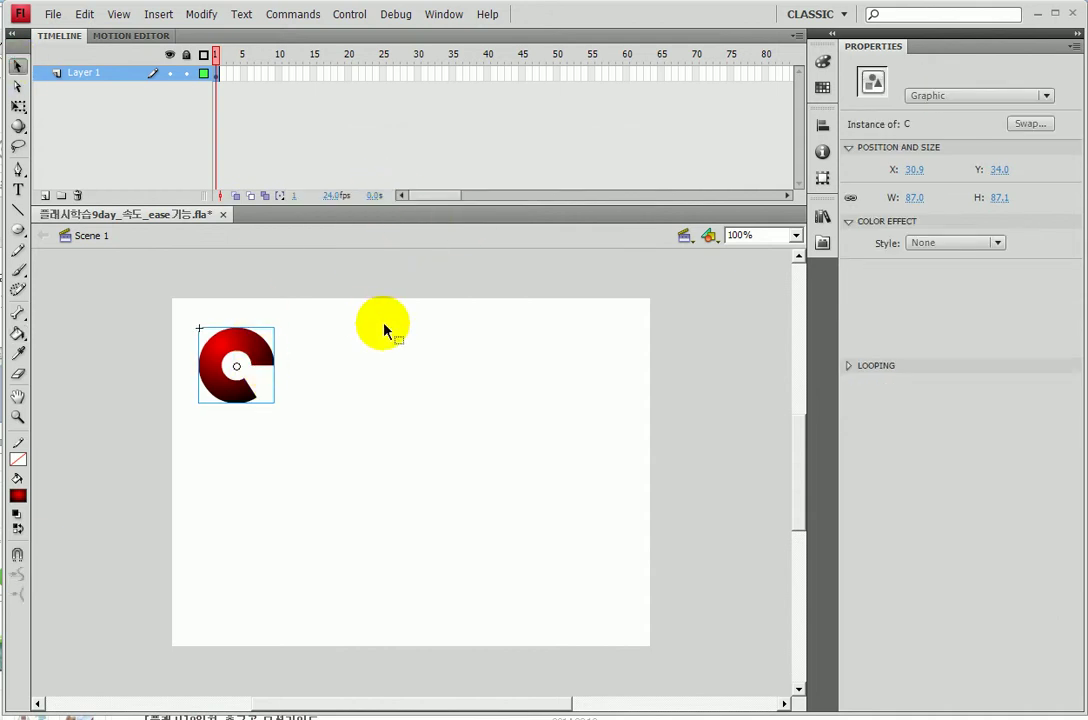
double_click(250, 348)
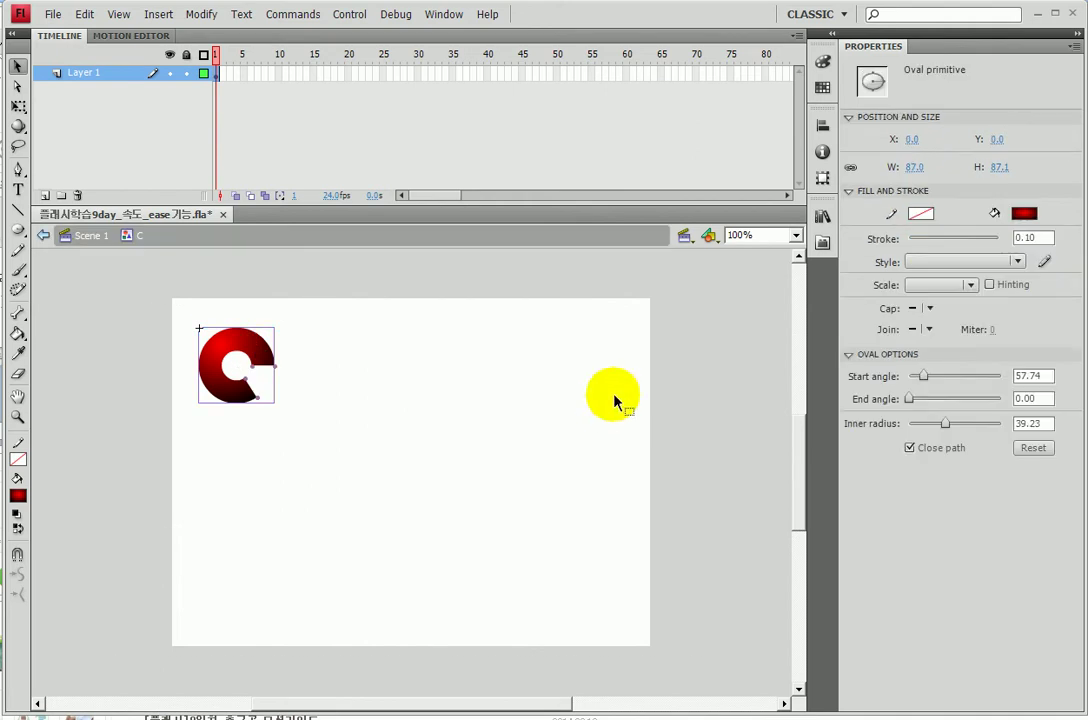
mouse_move(940, 468)
left_mouse_down()
mouse_move(1022, 366)
mouse_move(1030, 476)
left_mouse_up()
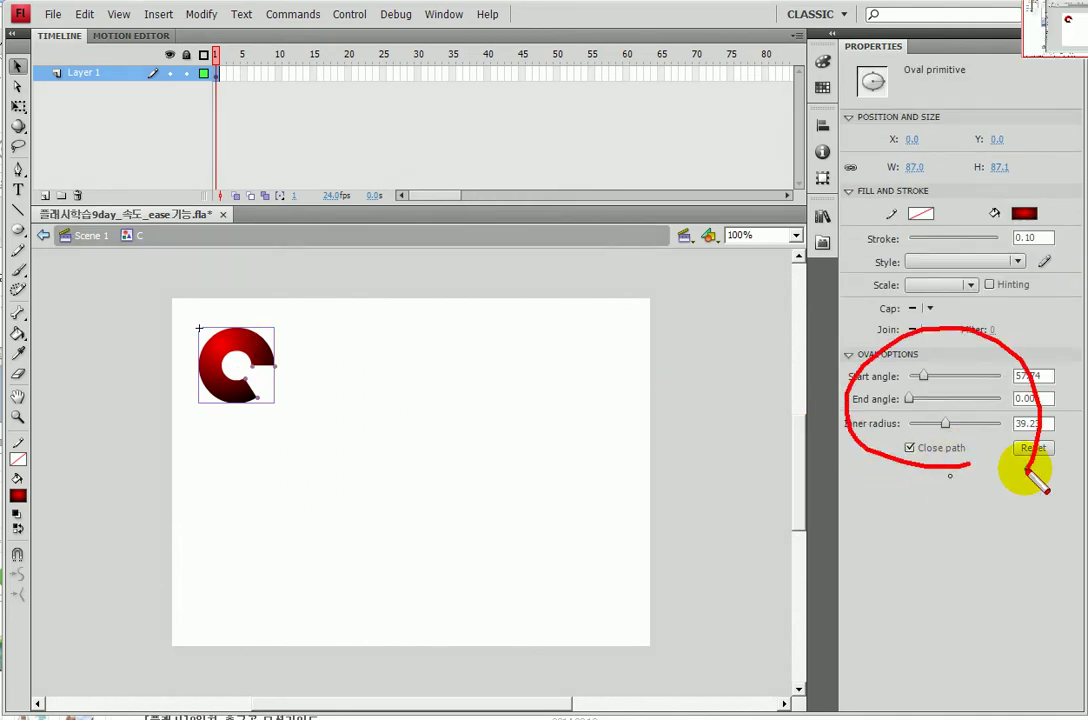
key("Escape")
left_click(78, 237)
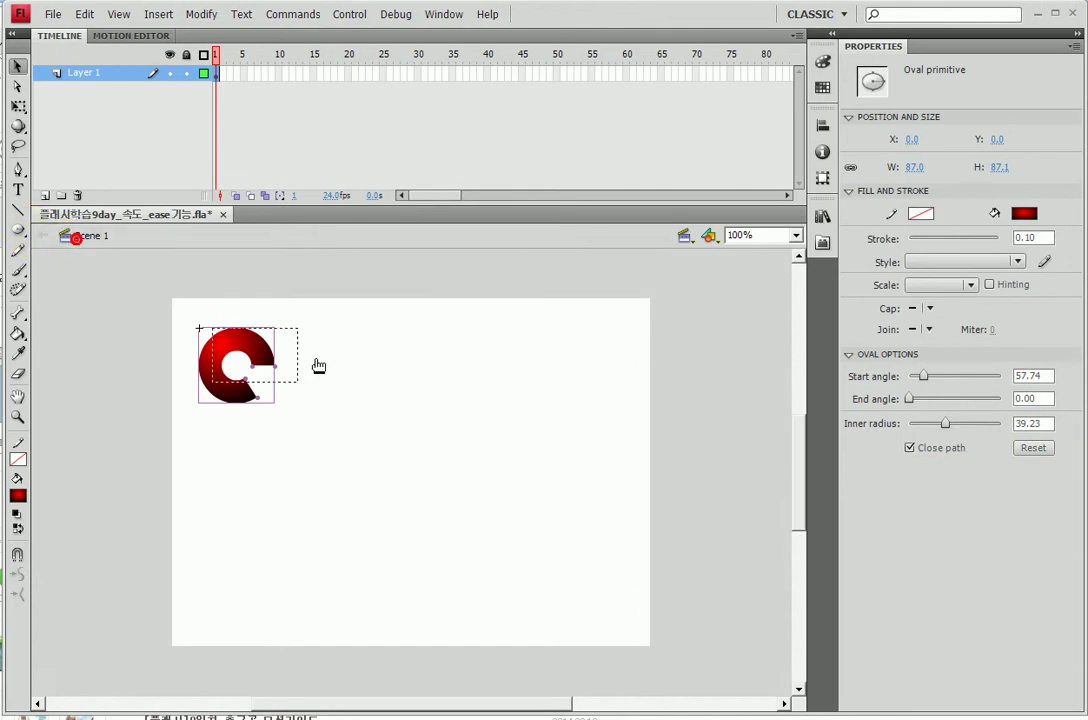
Step: Place two copies of the C below the original, and align all three with even vertical spacing along the stage's left edge
left_click_drag(235, 357, 262, 577)
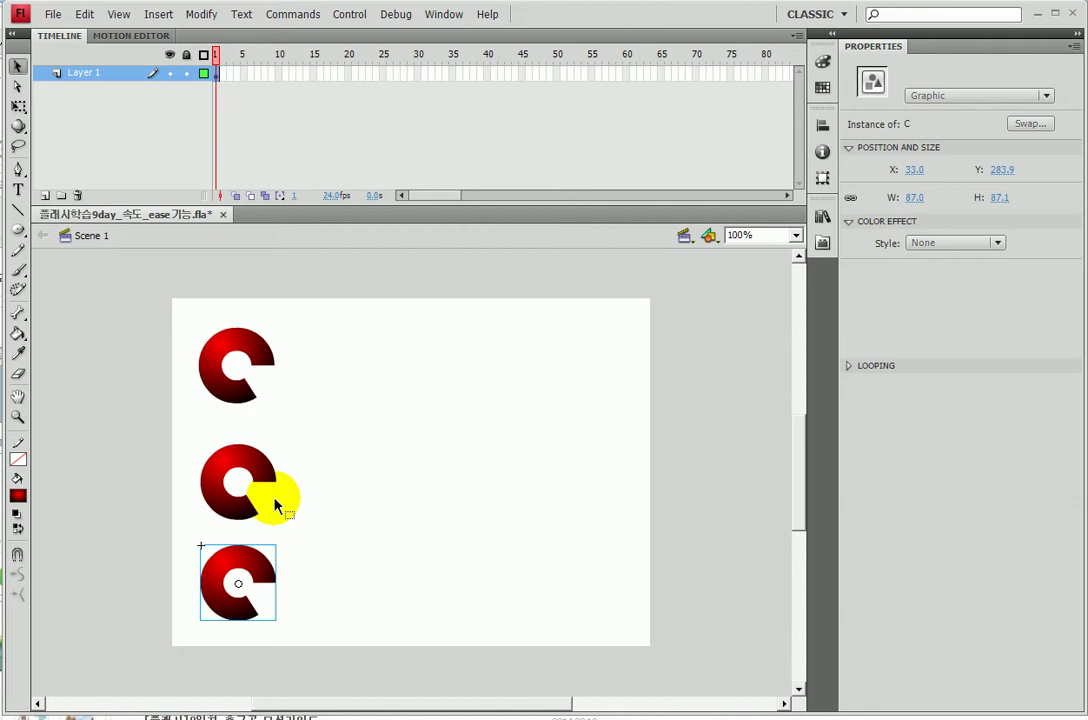
left_click_drag(151, 253, 308, 532)
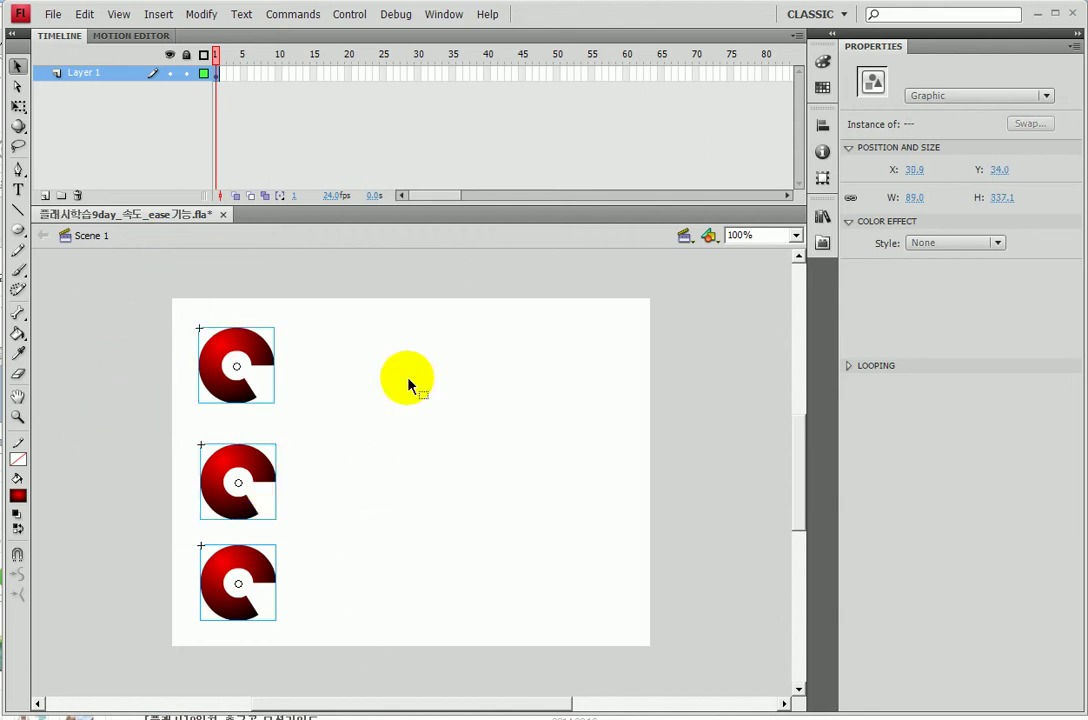
left_click(821, 125)
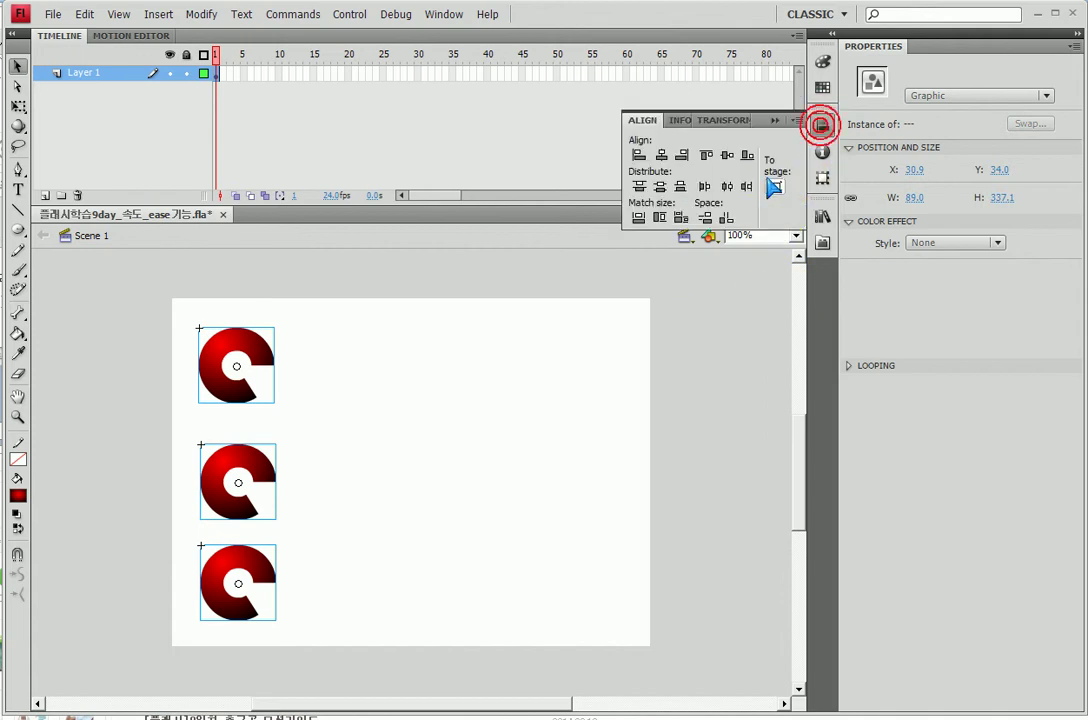
left_click(705, 217)
left_click(774, 184)
left_click(638, 155)
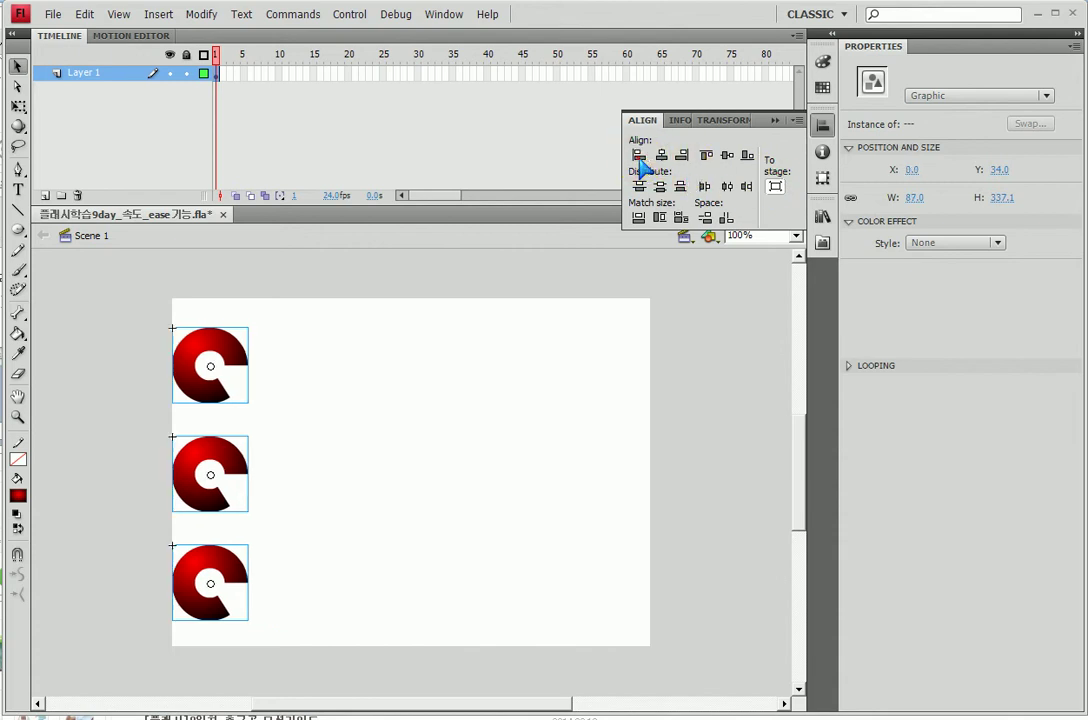
left_click(567, 392)
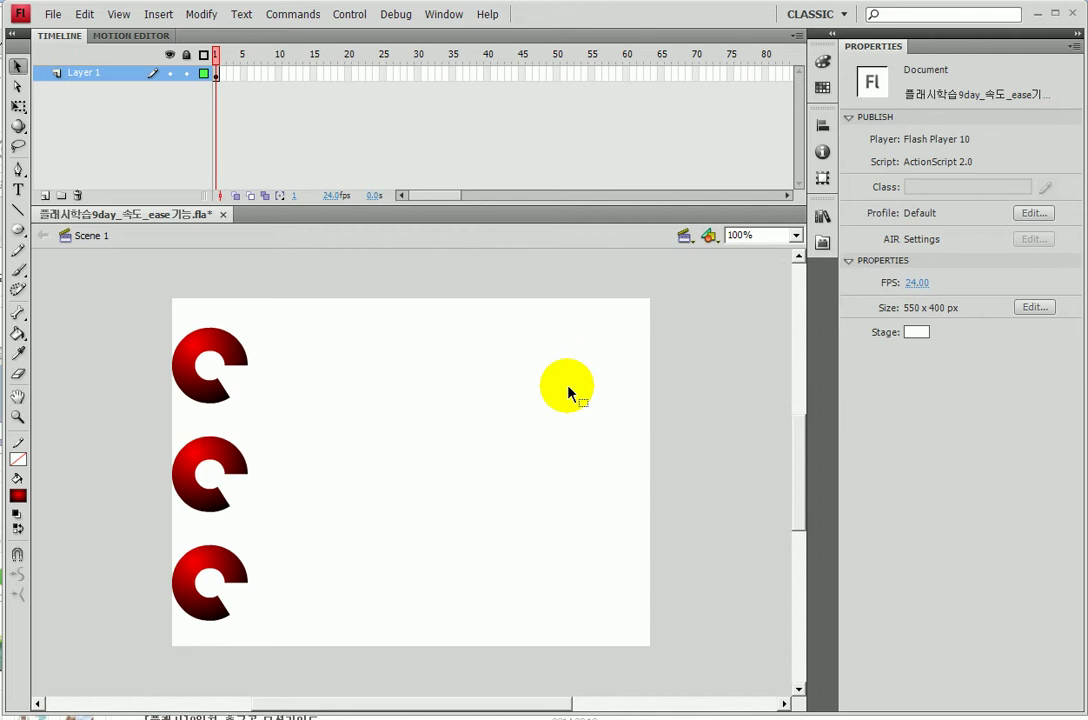
Step: Distribute the upper two C instances to separate layers, leaving the lowest one on Layer 1
left_click(18, 396)
mouse_move(324, 458)
left_mouse_down()
mouse_move(333, 428)
mouse_move(329, 443)
left_mouse_up()
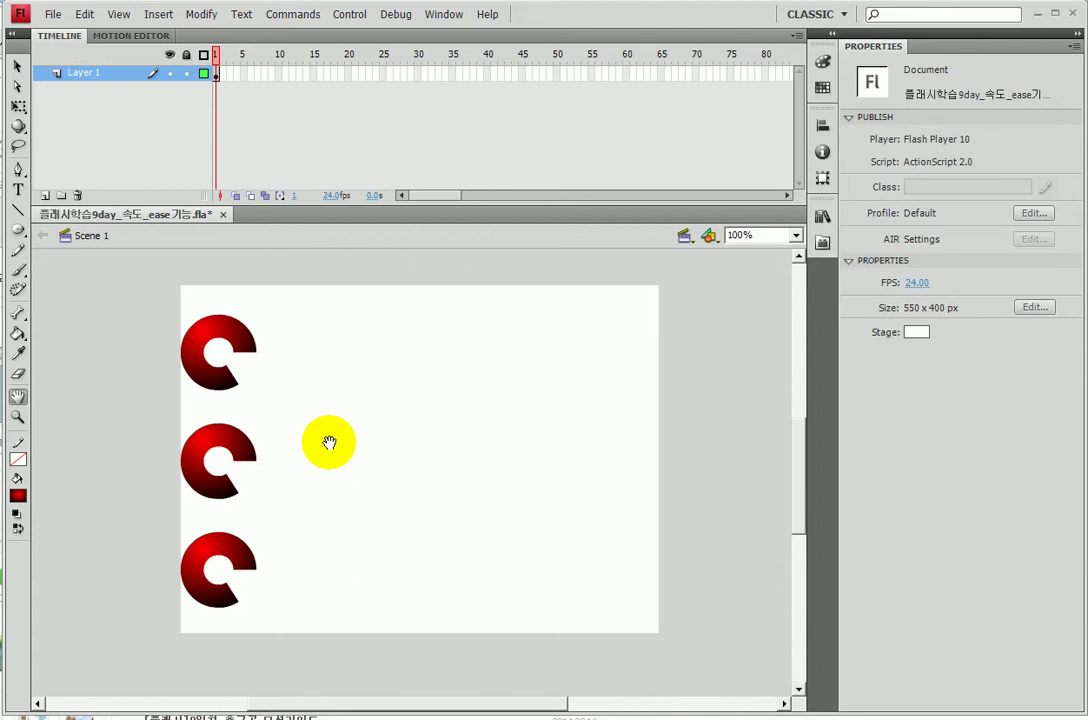
left_click(17, 66)
left_click_drag(221, 340, 225, 550)
left_click(225, 550)
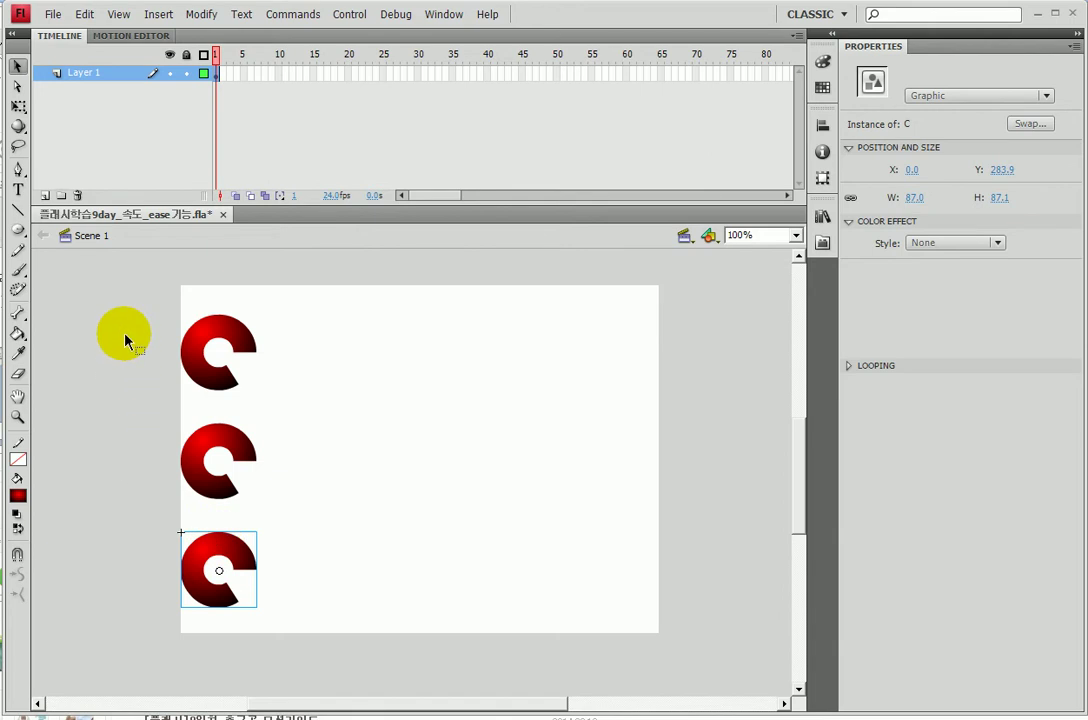
left_click_drag(133, 289, 300, 495)
left_click_drag(126, 312, 306, 490)
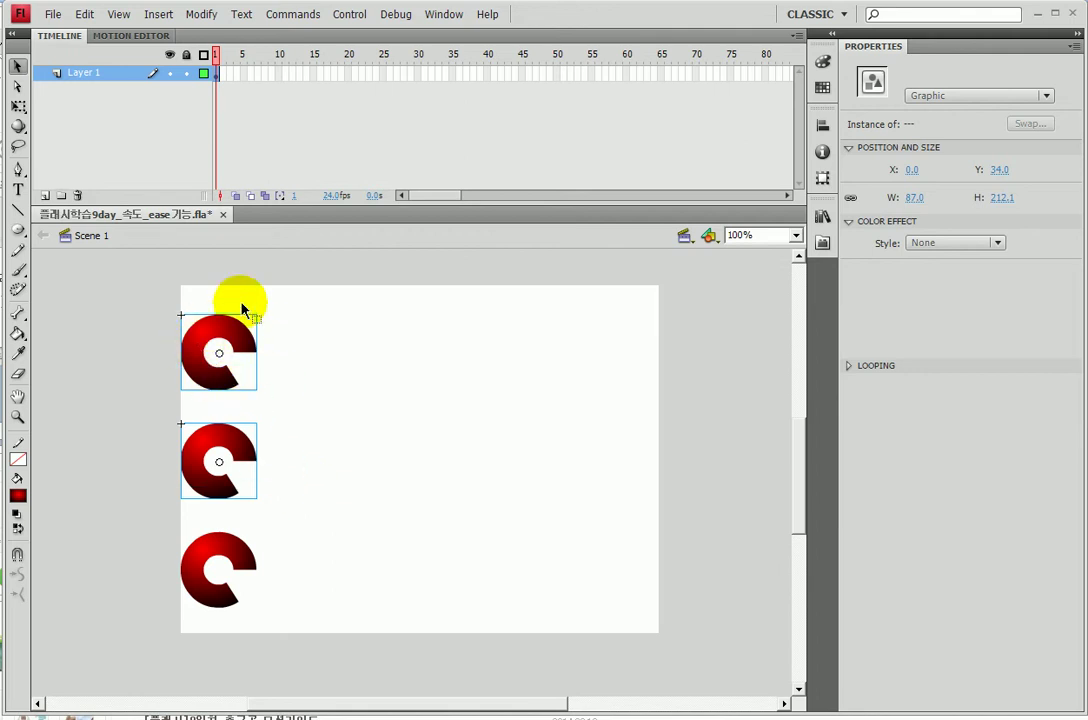
right_click(224, 331)
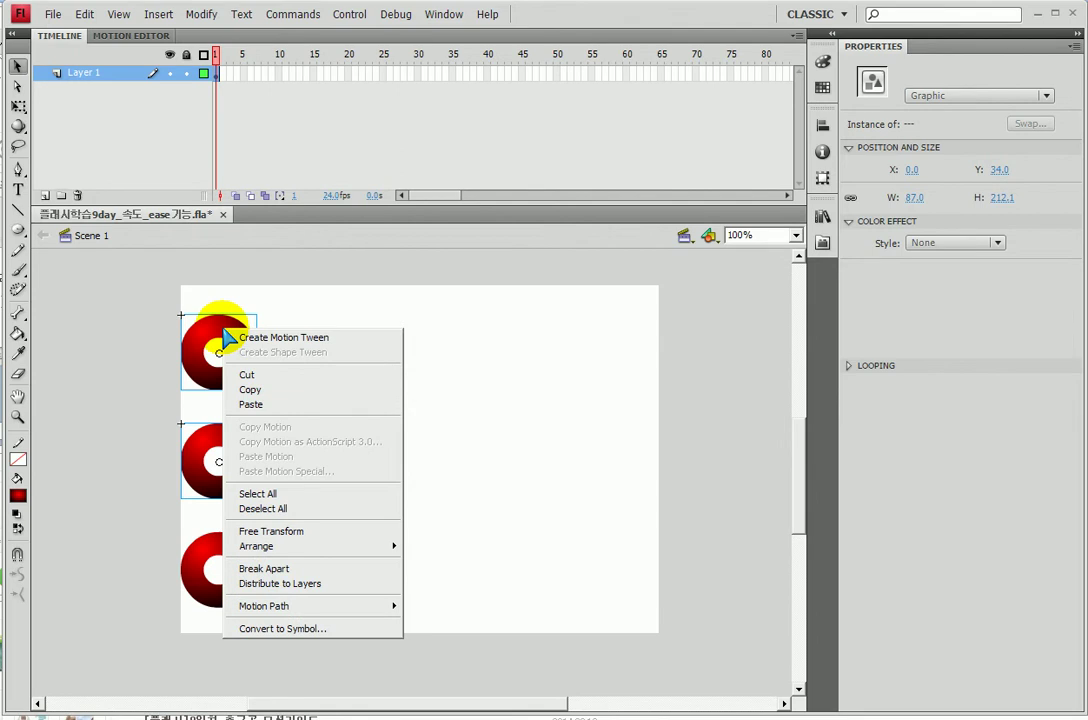
left_click(308, 587)
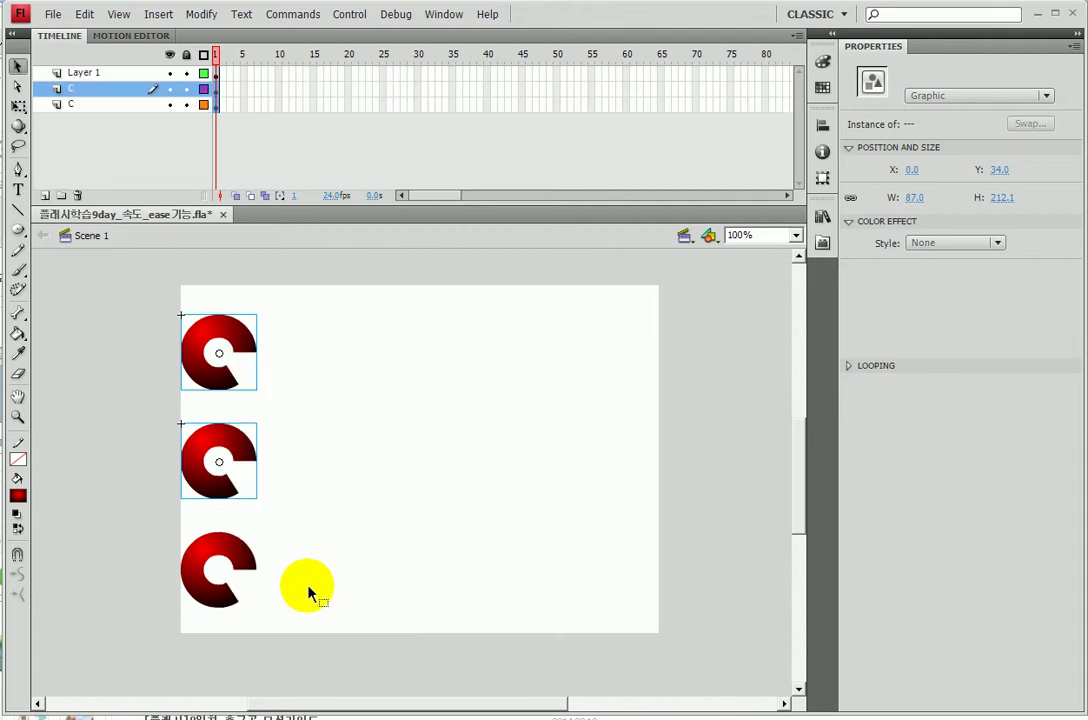
Step: Examine which C instance belongs to each of the three layers
left_click(106, 104)
left_click(103, 88)
left_click(105, 103)
left_click(104, 90)
left_click(108, 104)
left_click(104, 90)
left_click(108, 104)
left_click(104, 90)
left_click(108, 103)
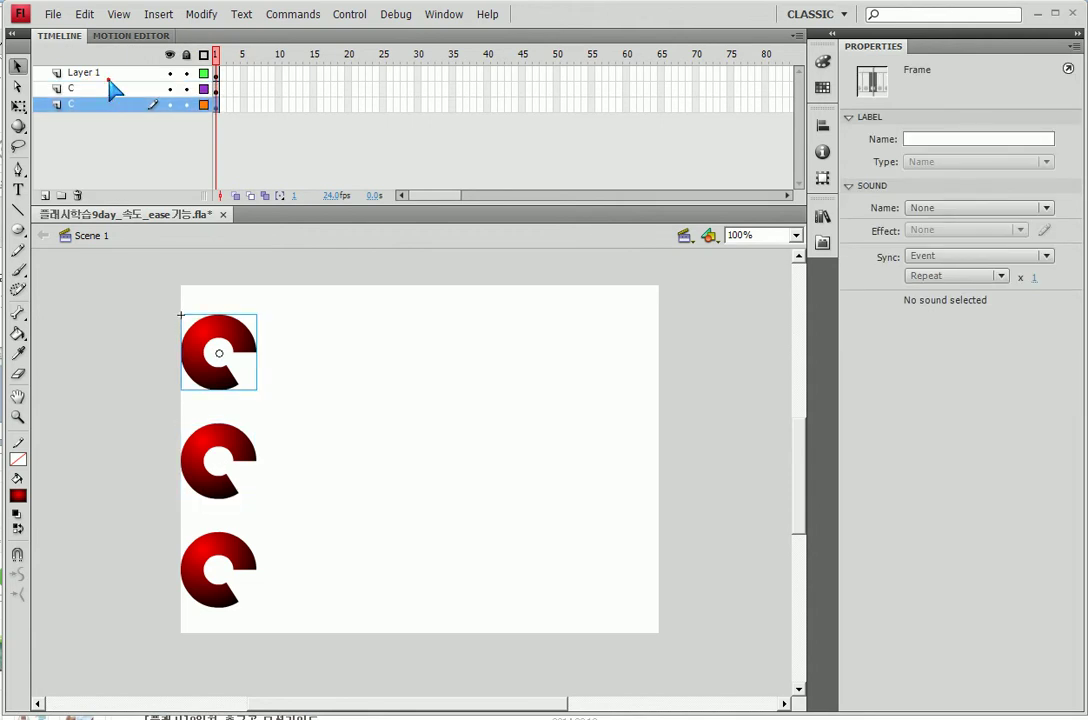
left_click(104, 75)
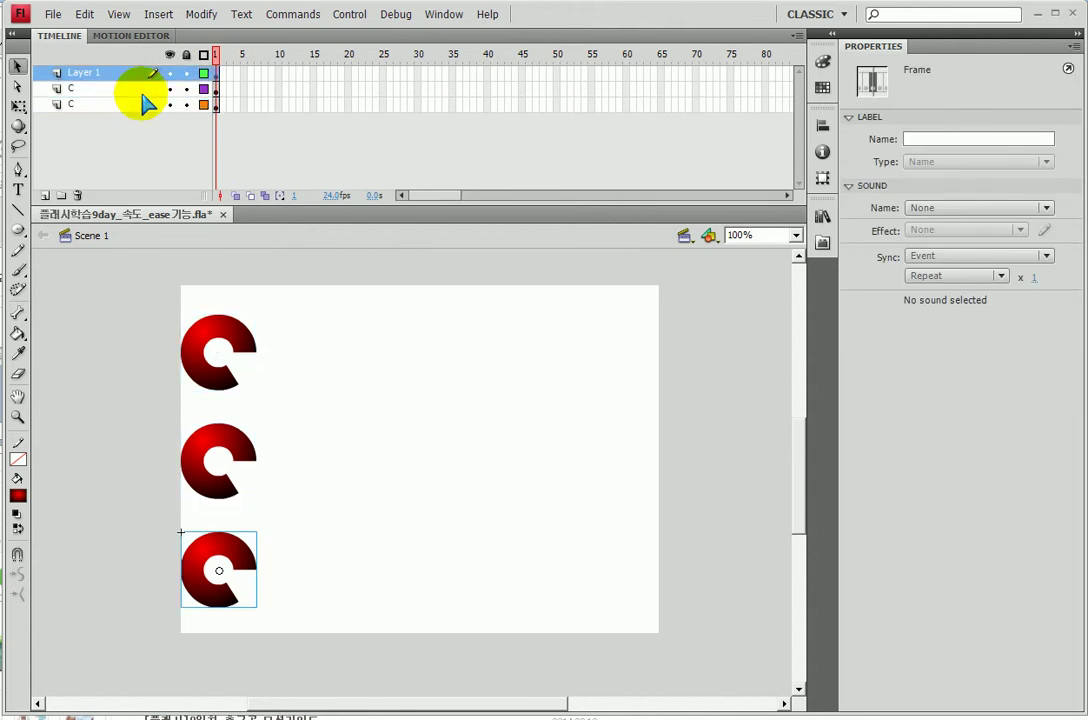
Step: Reorder the layers so their stacking matches the top-to-bottom order of the C instances, with Layer 1 lowest
left_click(214, 345)
mouse_move(104, 104)
left_mouse_down()
mouse_move(100, 70)
mouse_move(117, 112)
mouse_move(112, 90)
left_mouse_up()
left_click(192, 430)
left_click(85, 500)
left_click(238, 578)
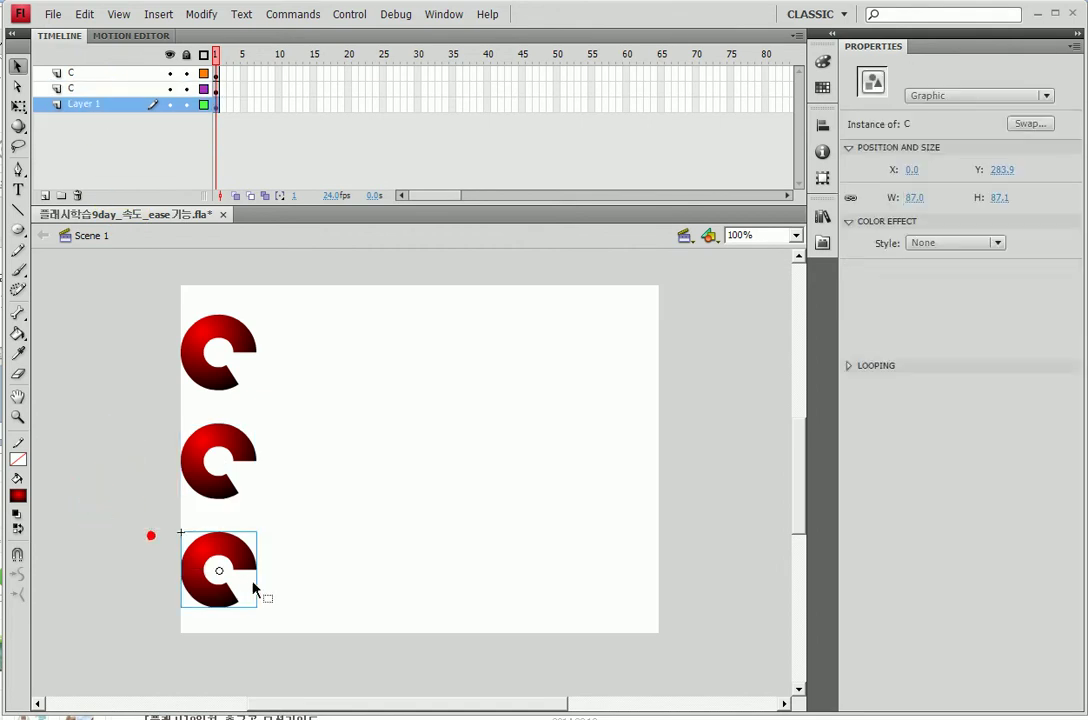
Step: Rename the three layers 1, 2 and 3 from top to bottom
left_click(72, 76)
double_click(70, 74)
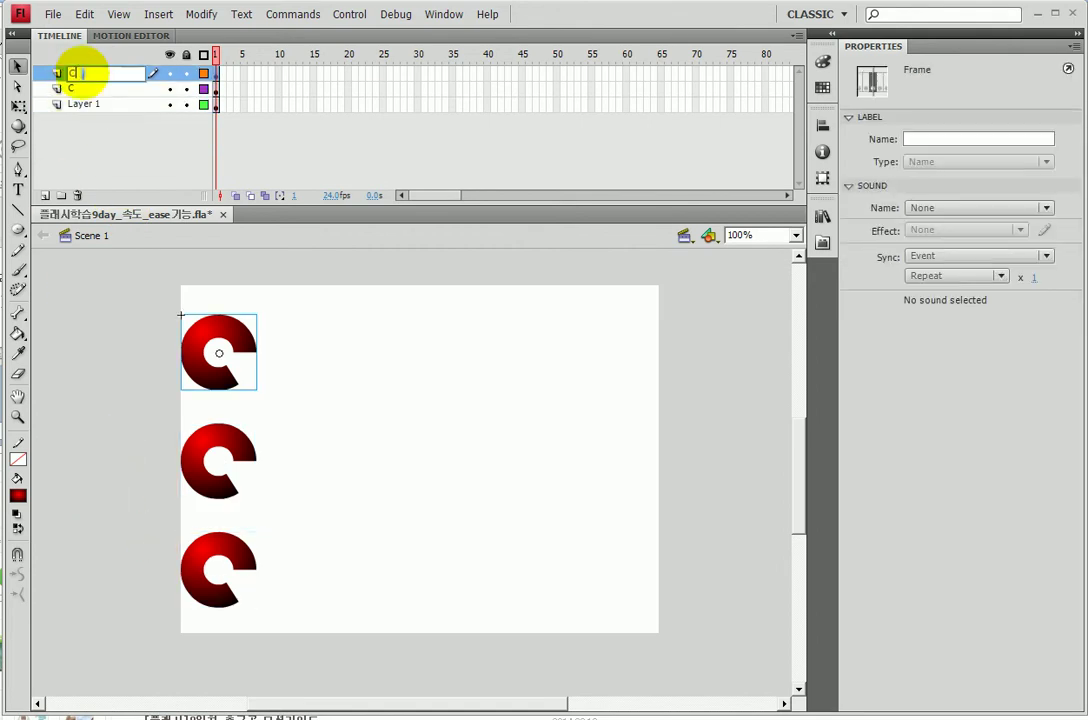
type("2")
double_click(80, 72)
type("1")
double_click(72, 89)
type("2")
left_click(82, 106)
double_click(84, 106)
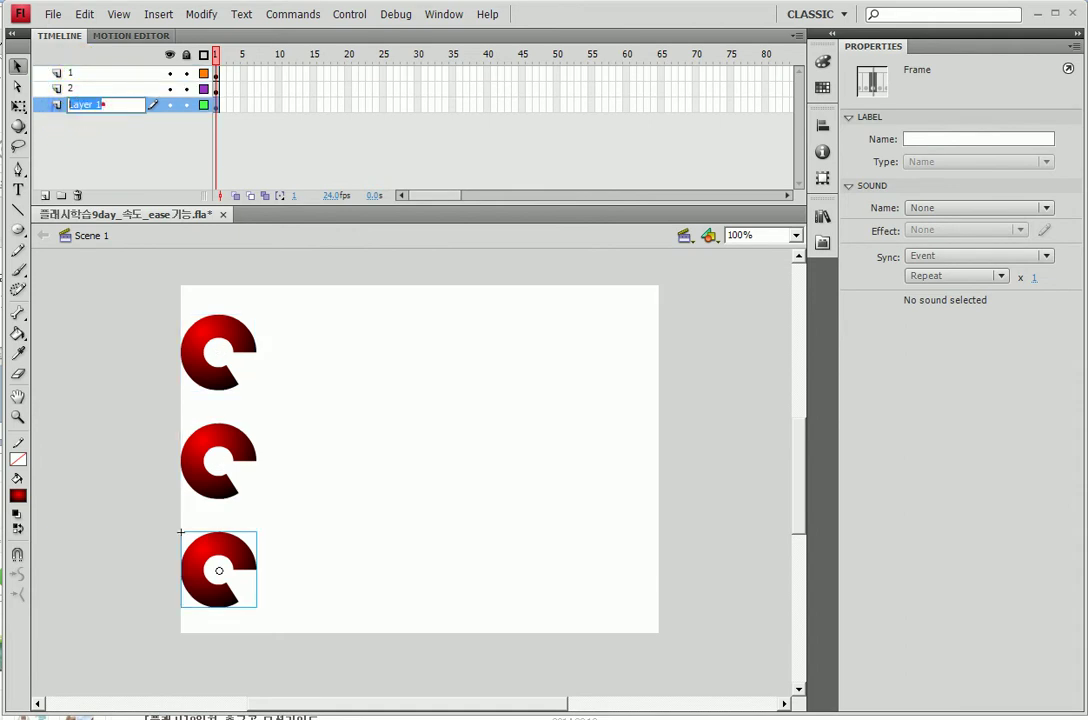
type("3")
left_click(112, 125)
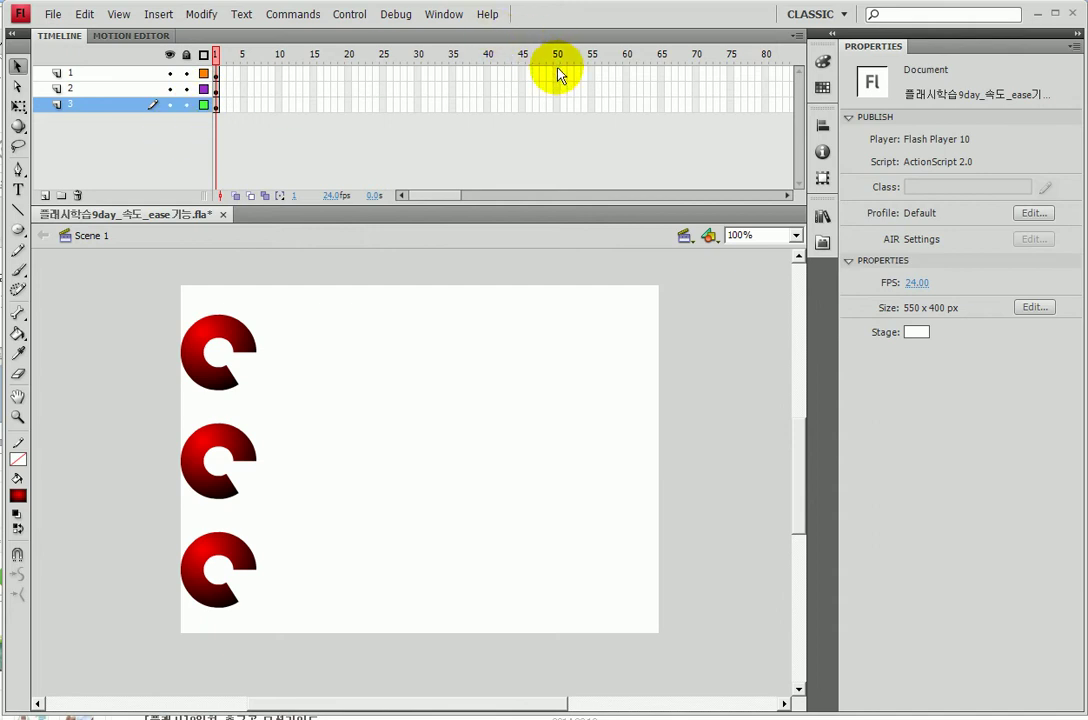
Step: Insert keyframes at frame 50 on layers 1, 2 and 3
left_click_drag(557, 73, 559, 118)
left_click(630, 120)
key("F6")
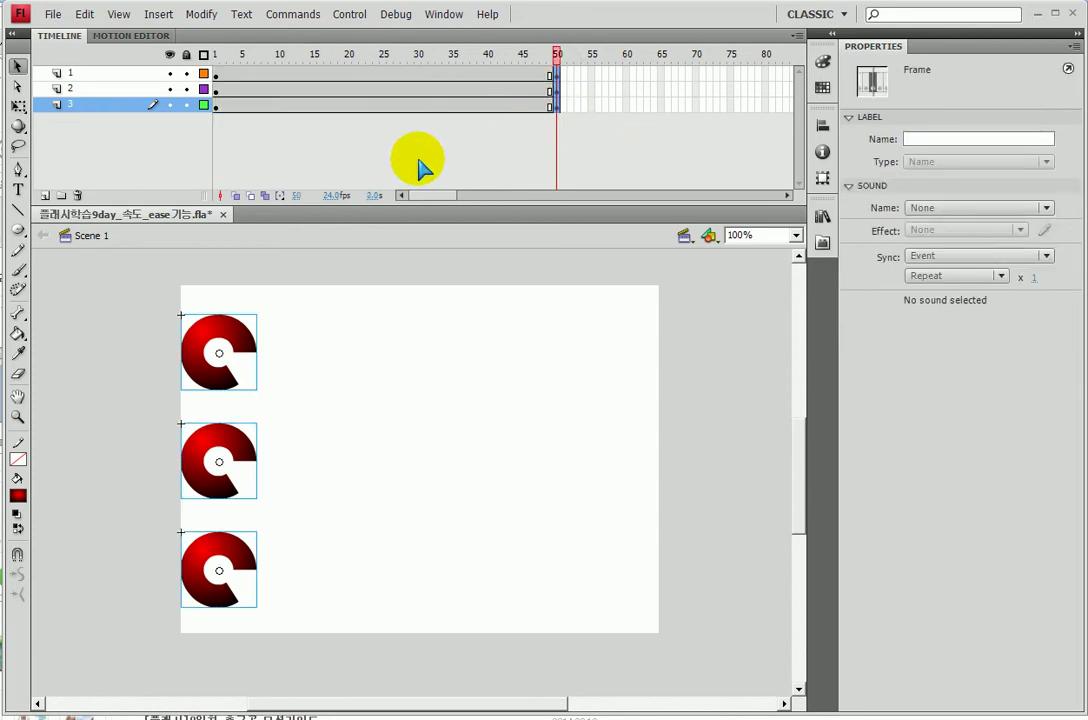
Step: Align the three C instances at frame 50 to the right edge of the stage
left_click(822, 125)
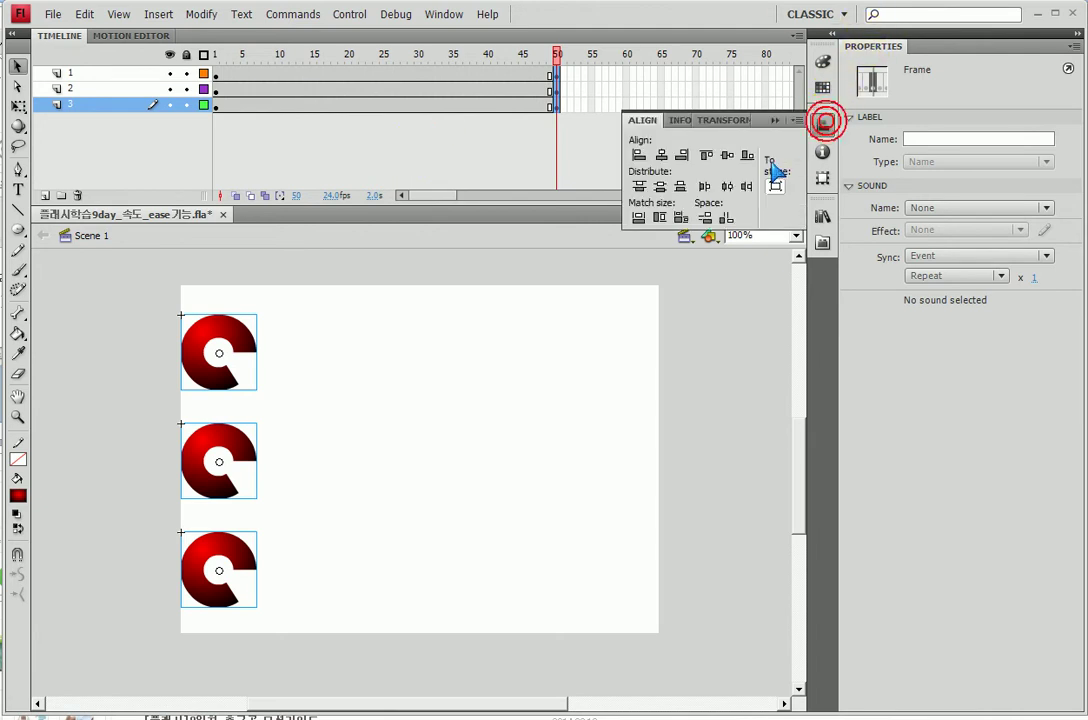
left_click(682, 155)
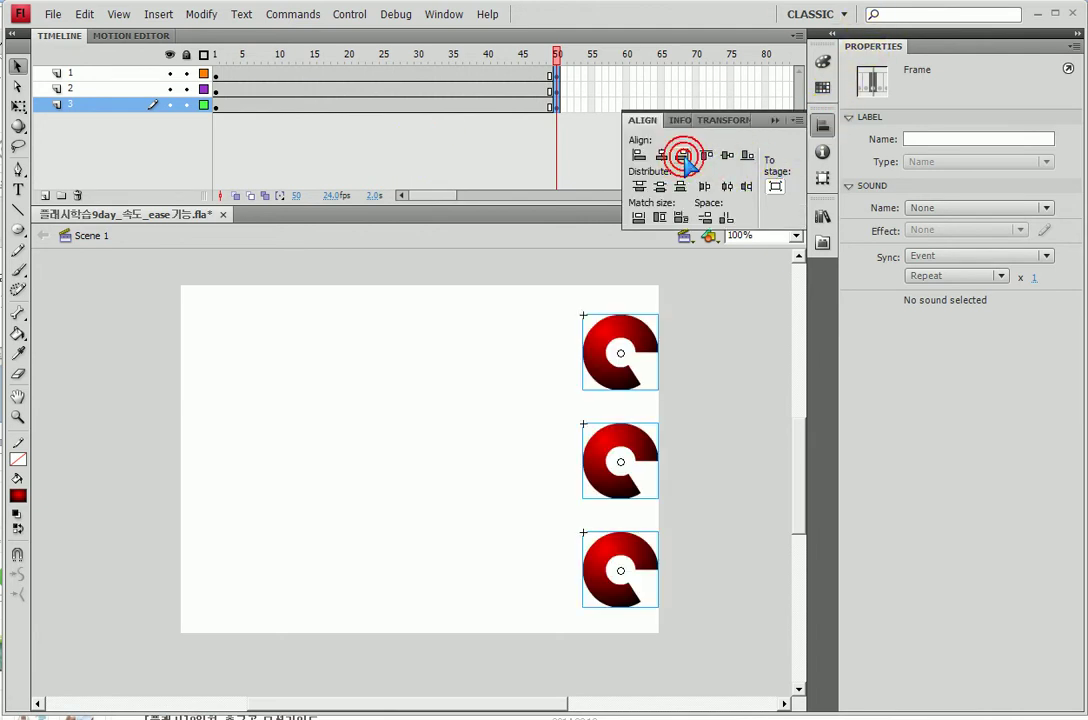
left_click(774, 120)
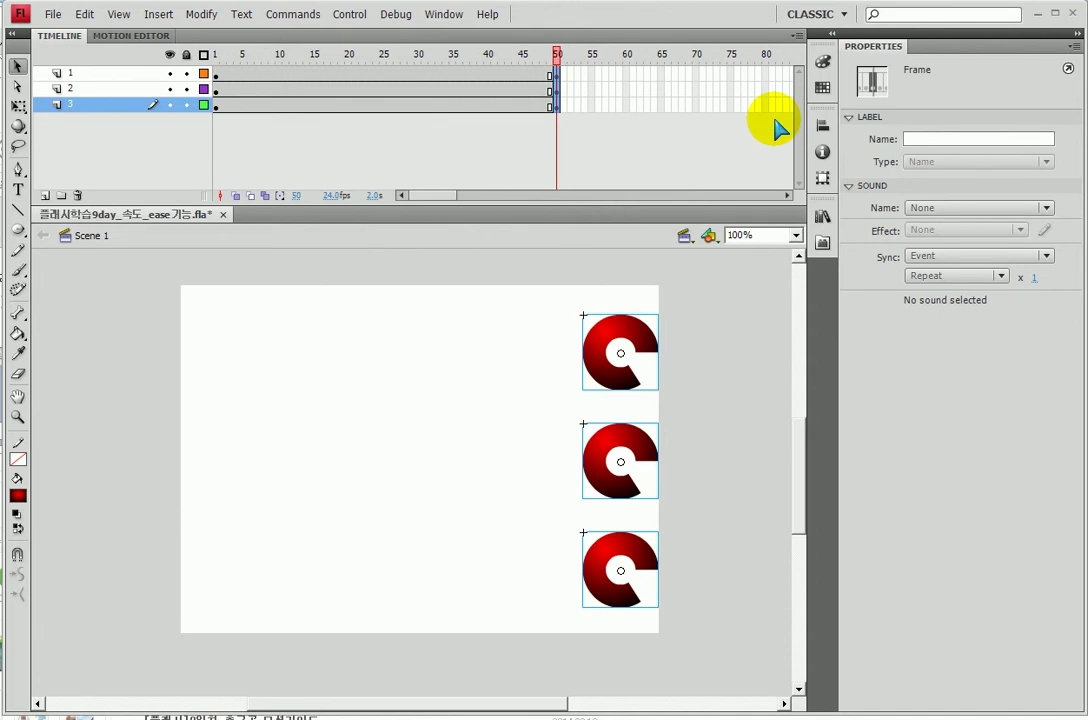
Step: Create classic tweens between frames 1 and 50 on layers 1, 2 and 3, and preview the movie
left_click_drag(363, 73, 415, 140)
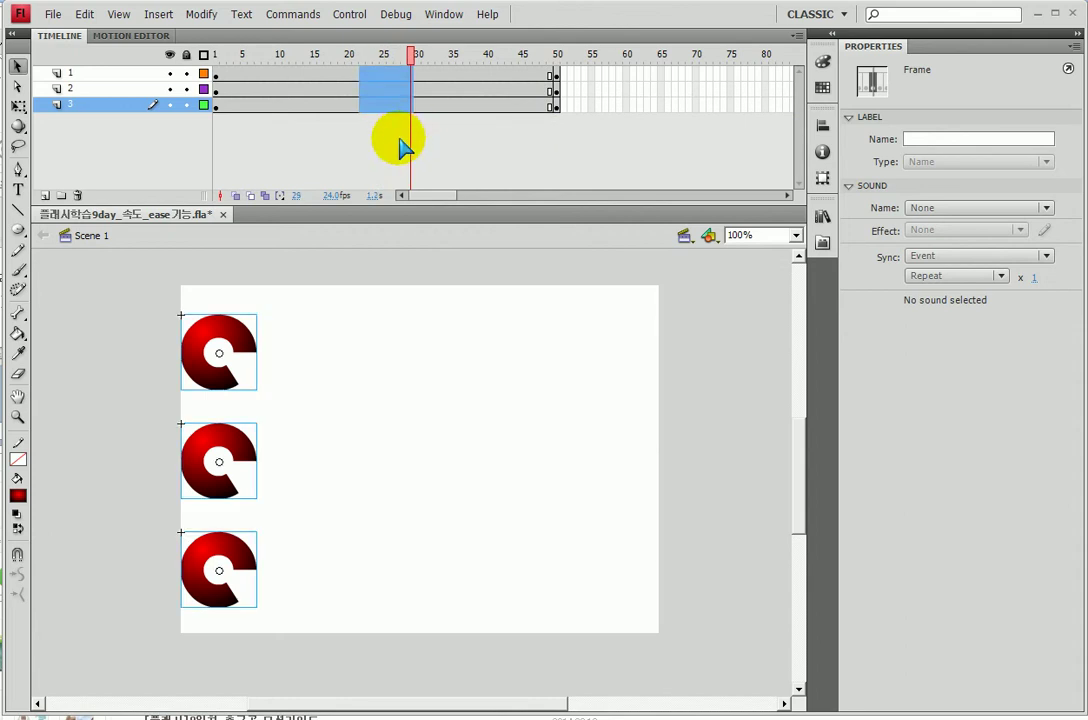
left_click(345, 138)
left_click_drag(328, 73, 400, 158)
left_click(326, 134)
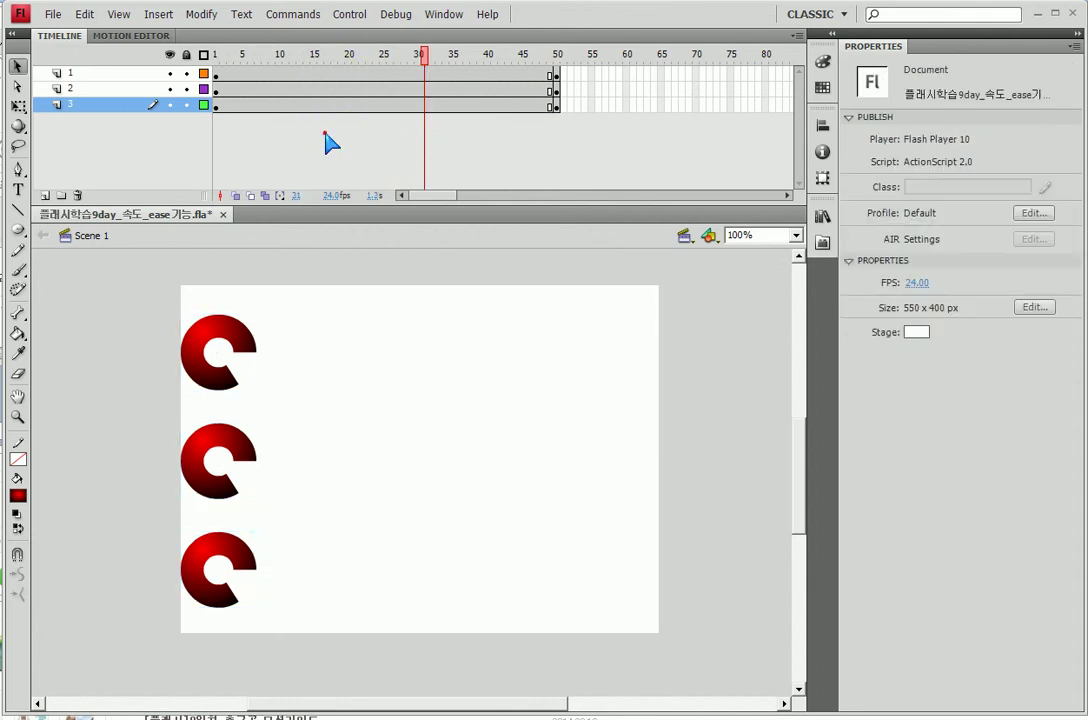
left_click_drag(316, 73, 420, 160)
left_click(346, 147)
left_click_drag(326, 73, 408, 100)
left_click(311, 158)
left_click_drag(311, 68, 393, 100)
right_click(345, 89)
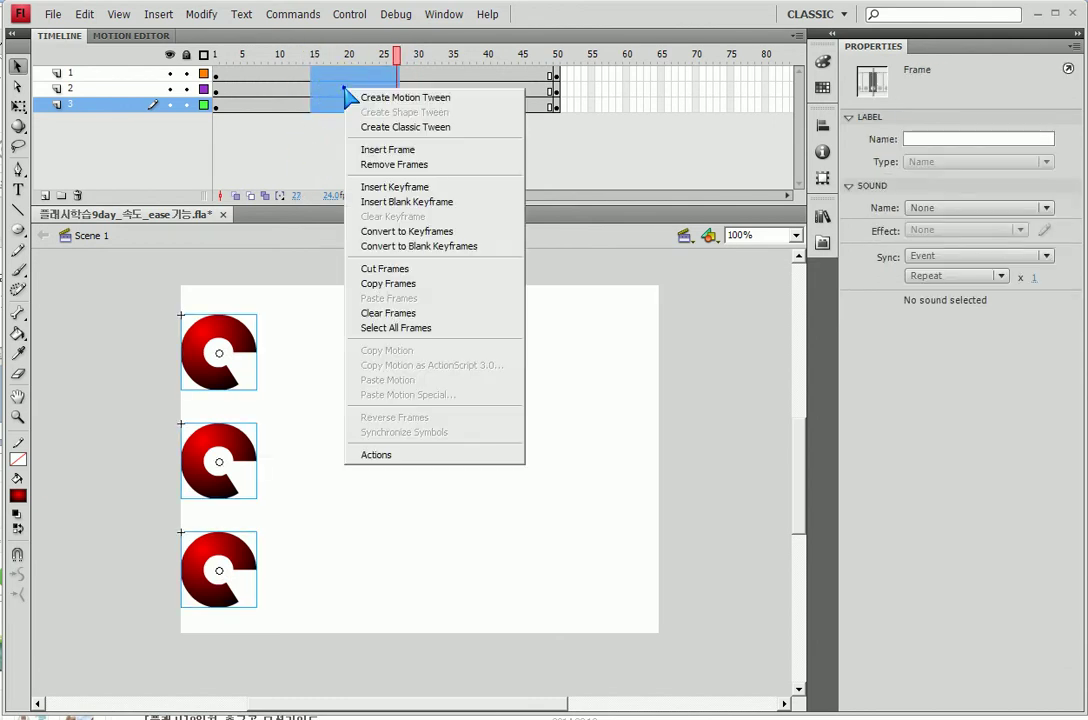
left_click(400, 127)
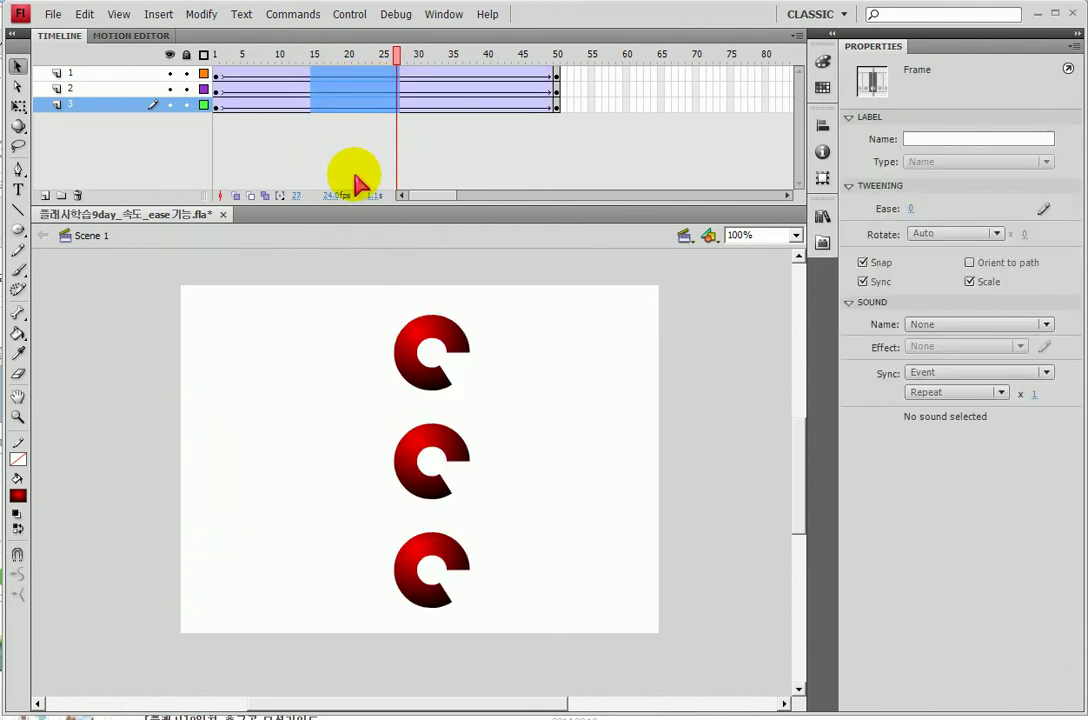
key("ctrl+Return")
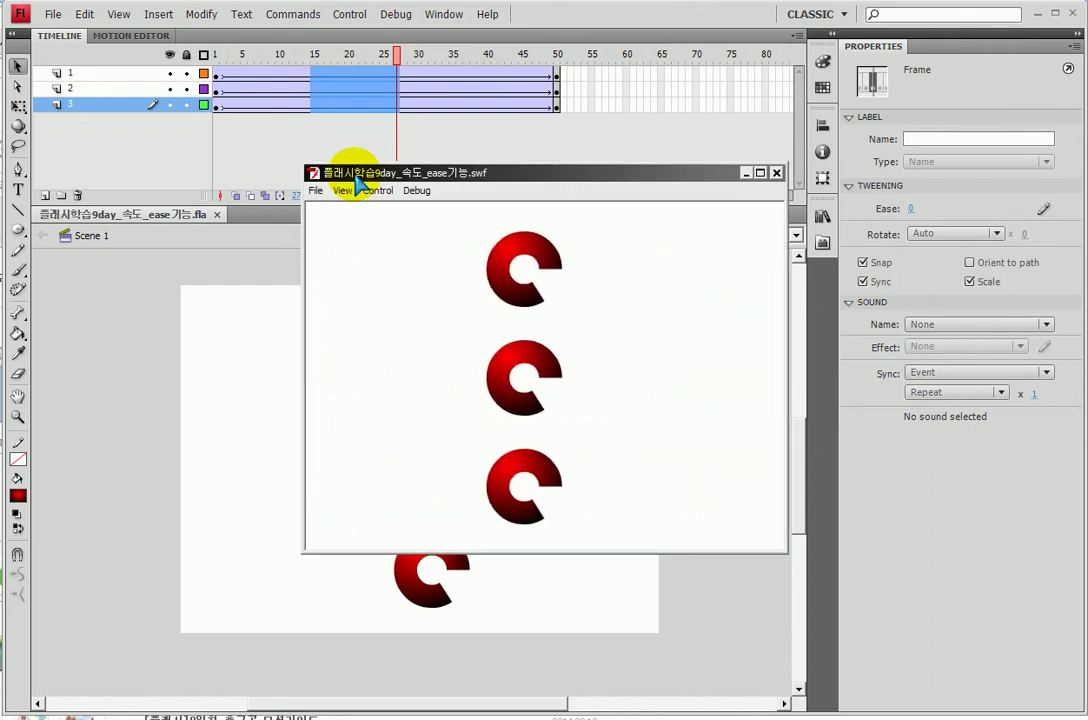
left_click(776, 173)
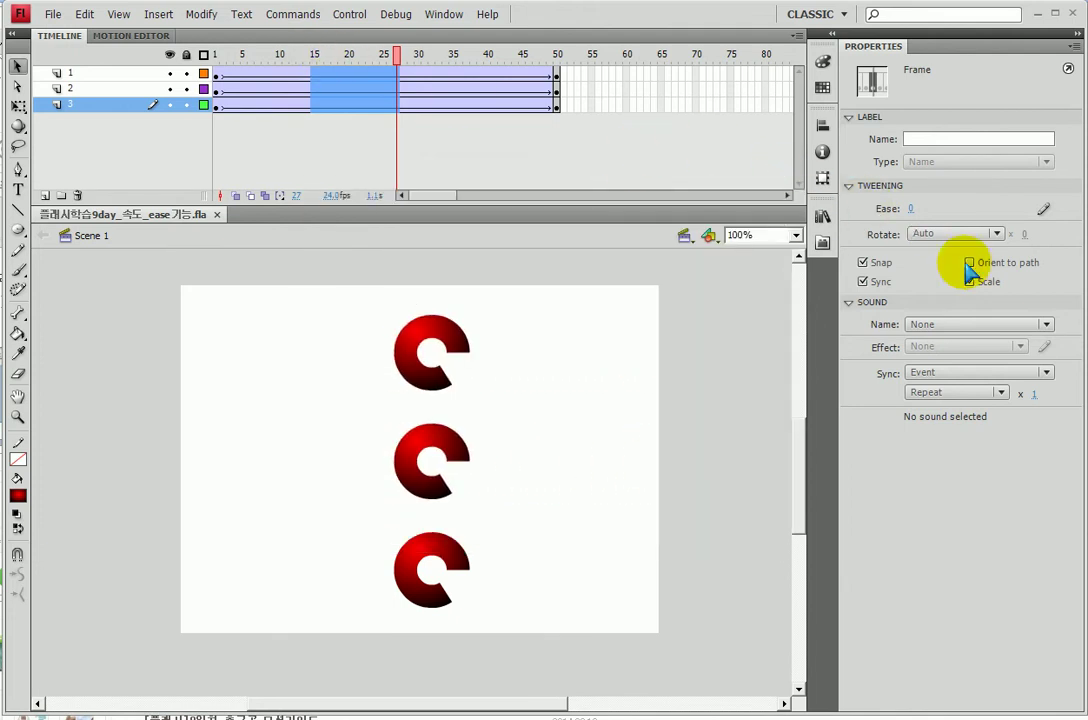
Step: Try CCW rotation on the three tweens and preview the movie
left_click(952, 236)
left_click(940, 295)
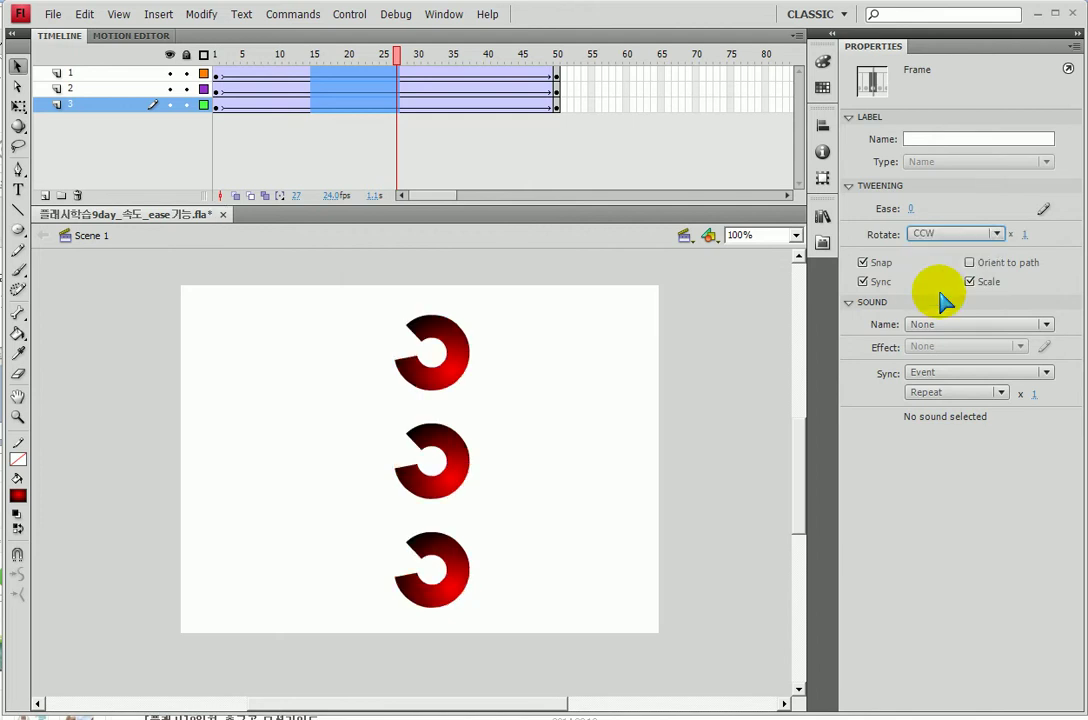
key("ctrl+Return")
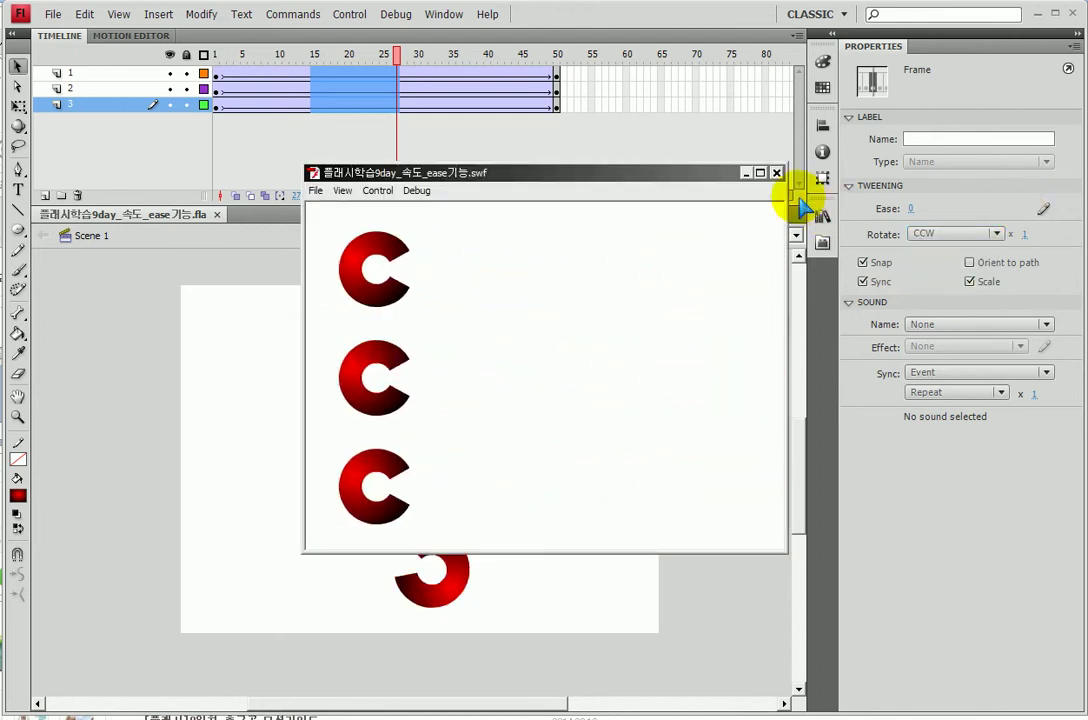
left_click(776, 172)
Step: Set the rotation of the three tweens to CW and preview the movie
left_click(936, 236)
left_click(938, 285)
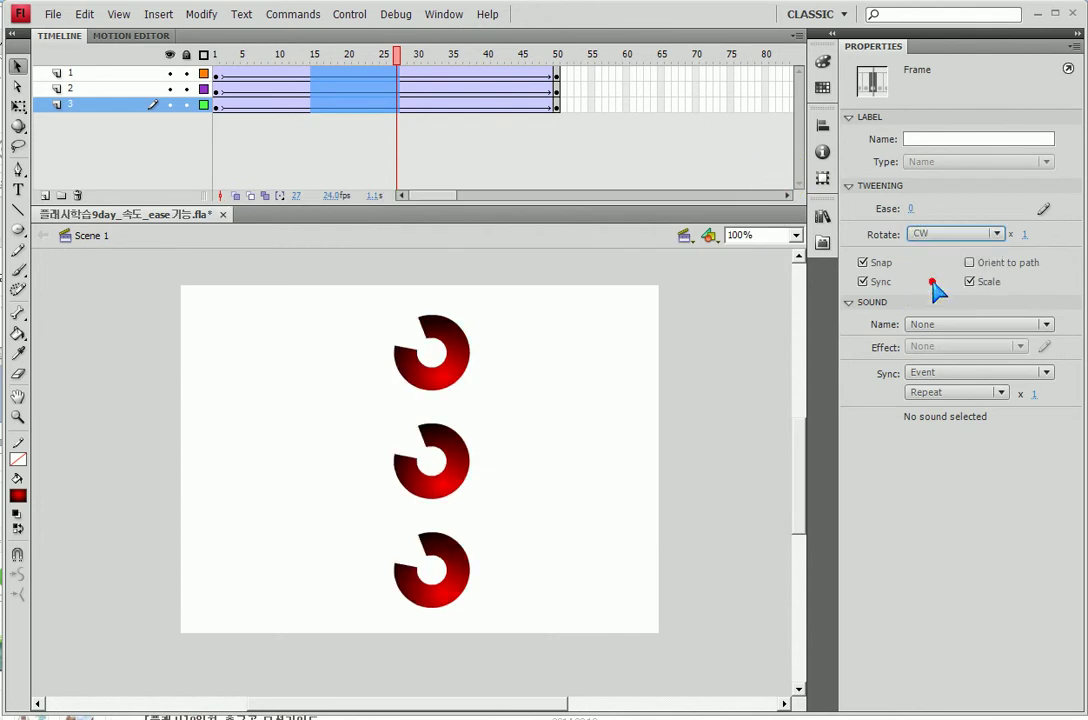
key("ctrl+Return")
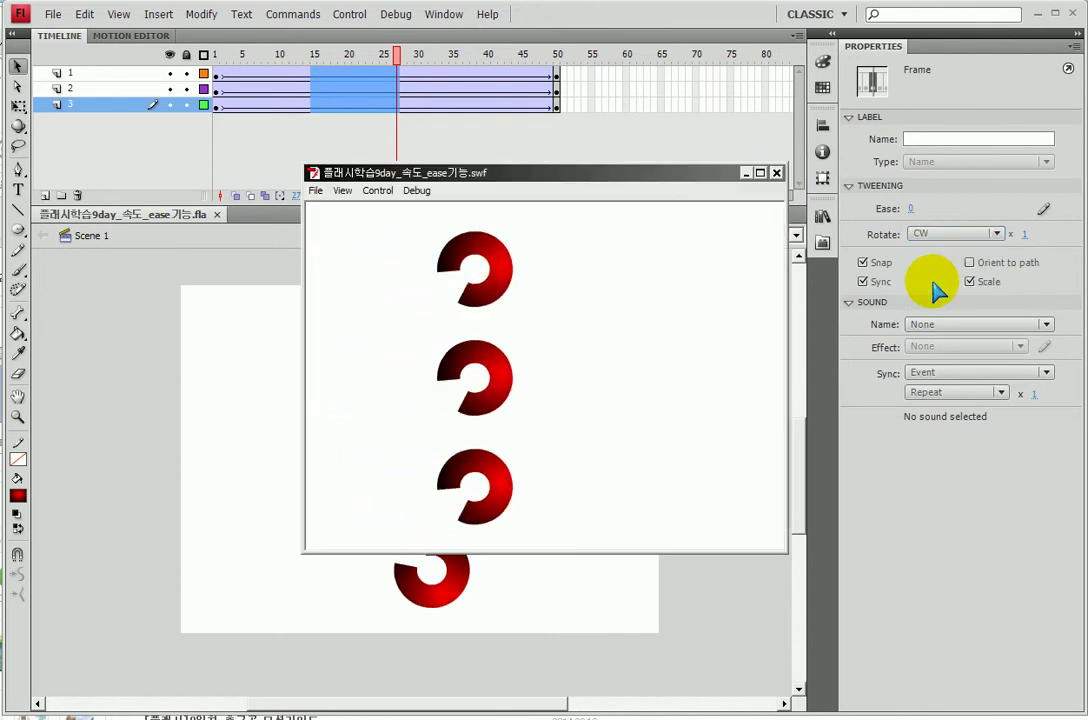
left_click(776, 172)
Step: Set the clockwise rotation count of the three tweens to 2 and preview the movie
key("ctrl+2")
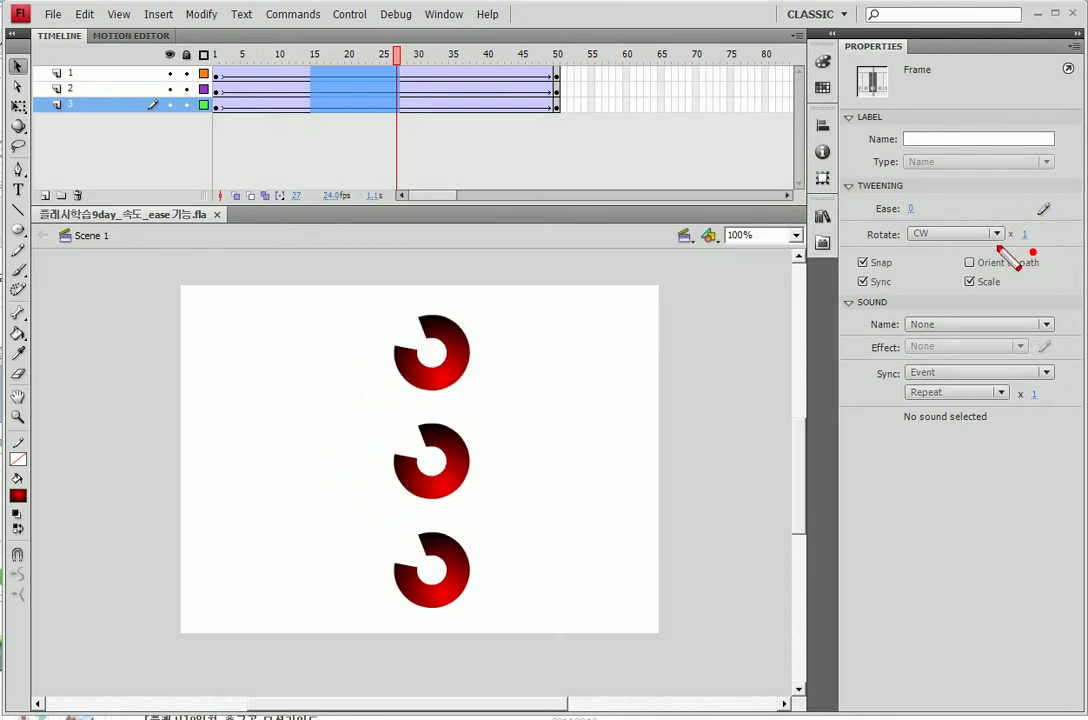
left_click_drag(1020, 208, 1042, 260)
key("Escape")
left_click(1022, 233)
type("3")
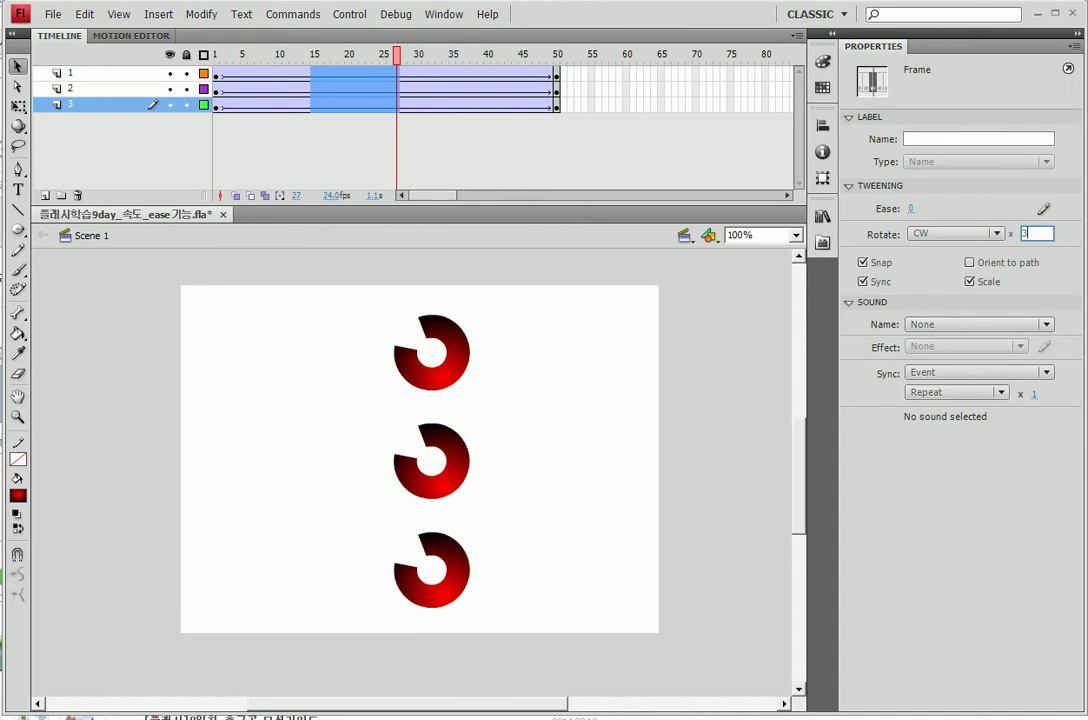
key("Return")
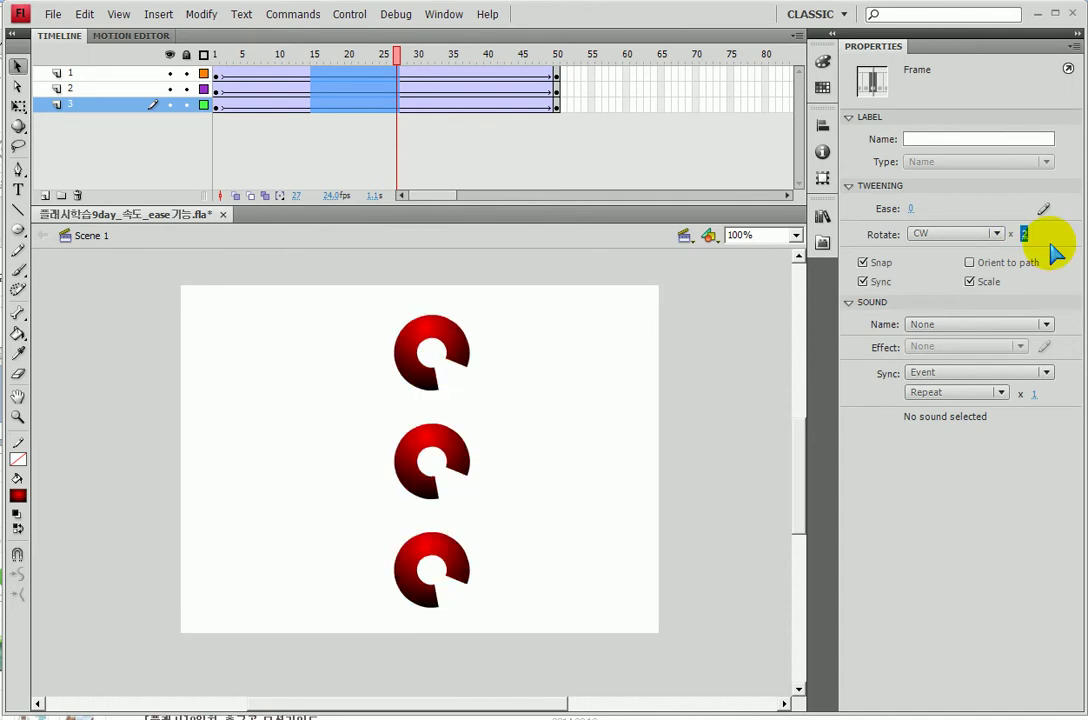
key("ctrl+Return")
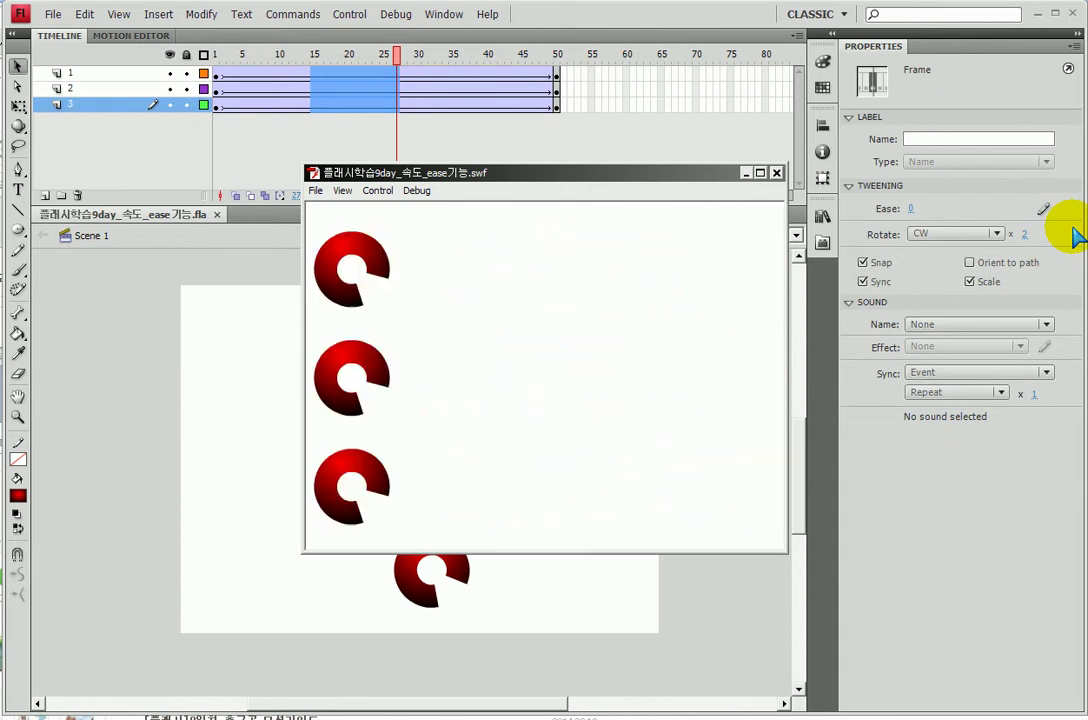
left_click(776, 173)
Step: Compare the C instance on layer 3 at the tween's first and last keyframes, frames 1 and 50
left_click(215, 104)
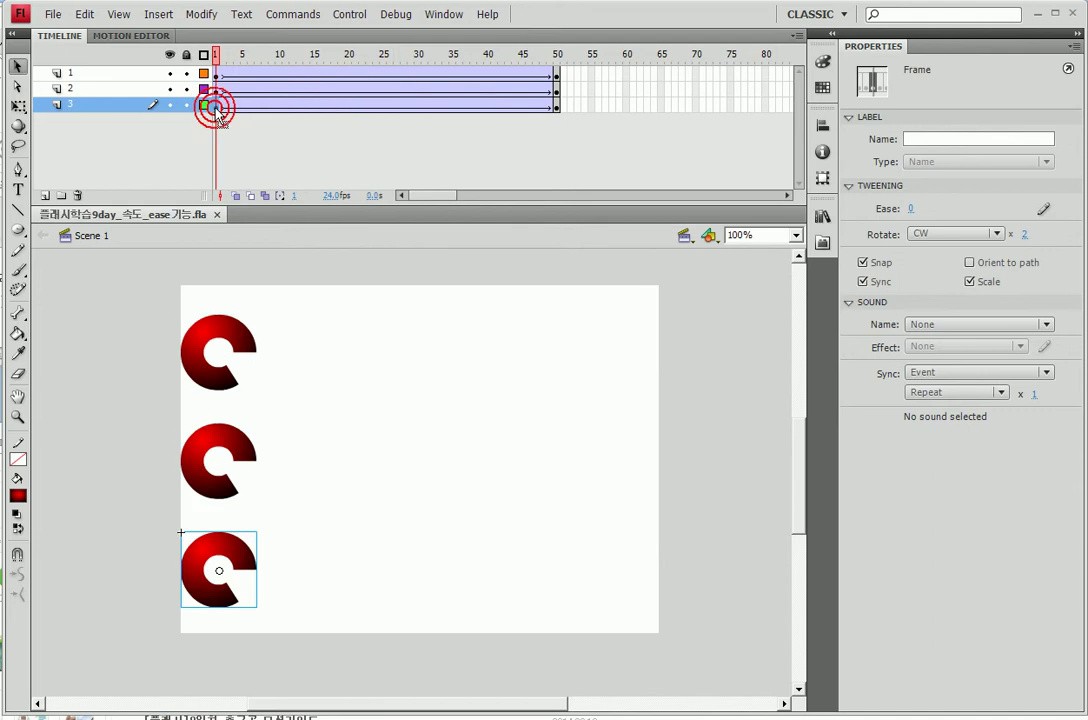
left_click(557, 104)
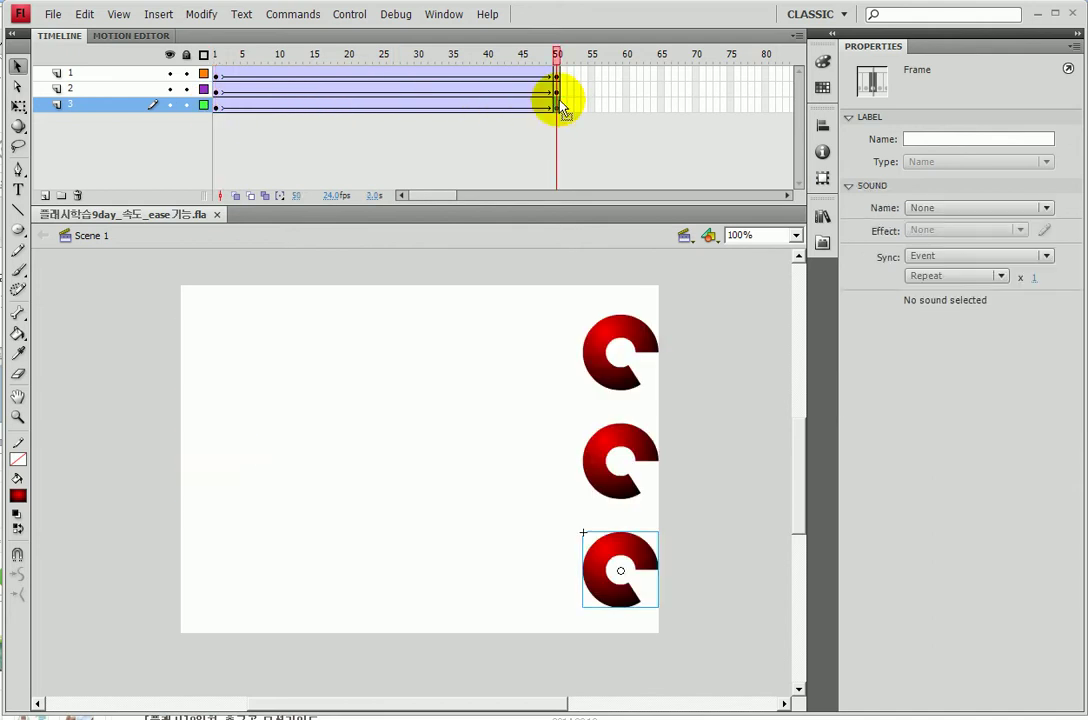
left_click(215, 104)
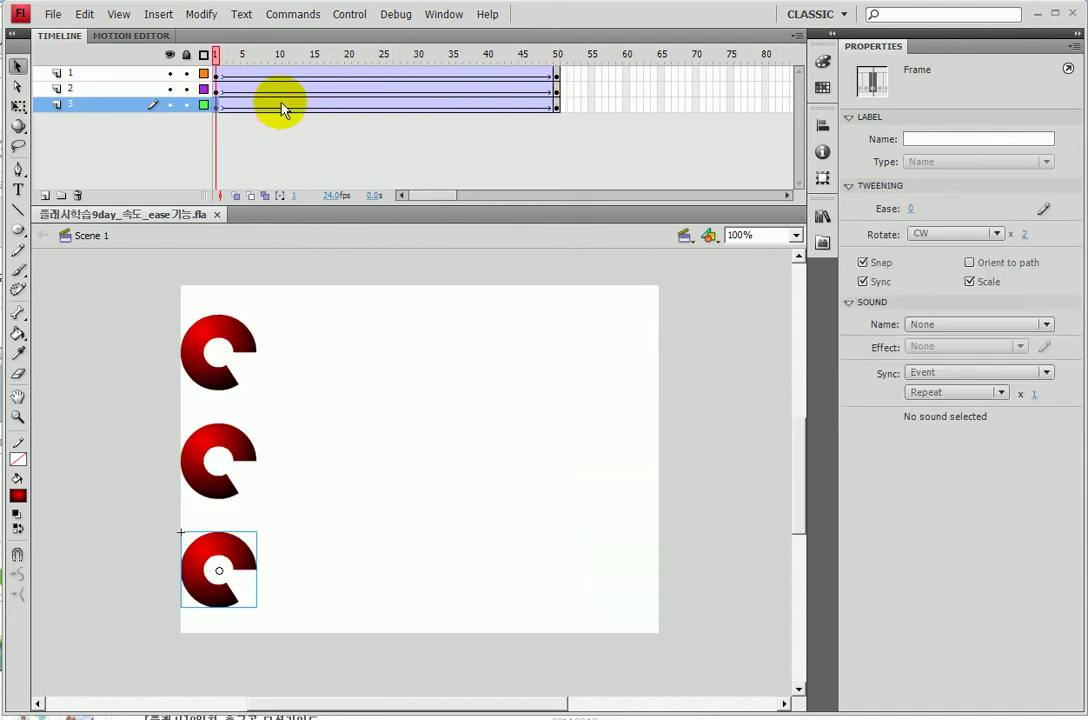
left_click(556, 104)
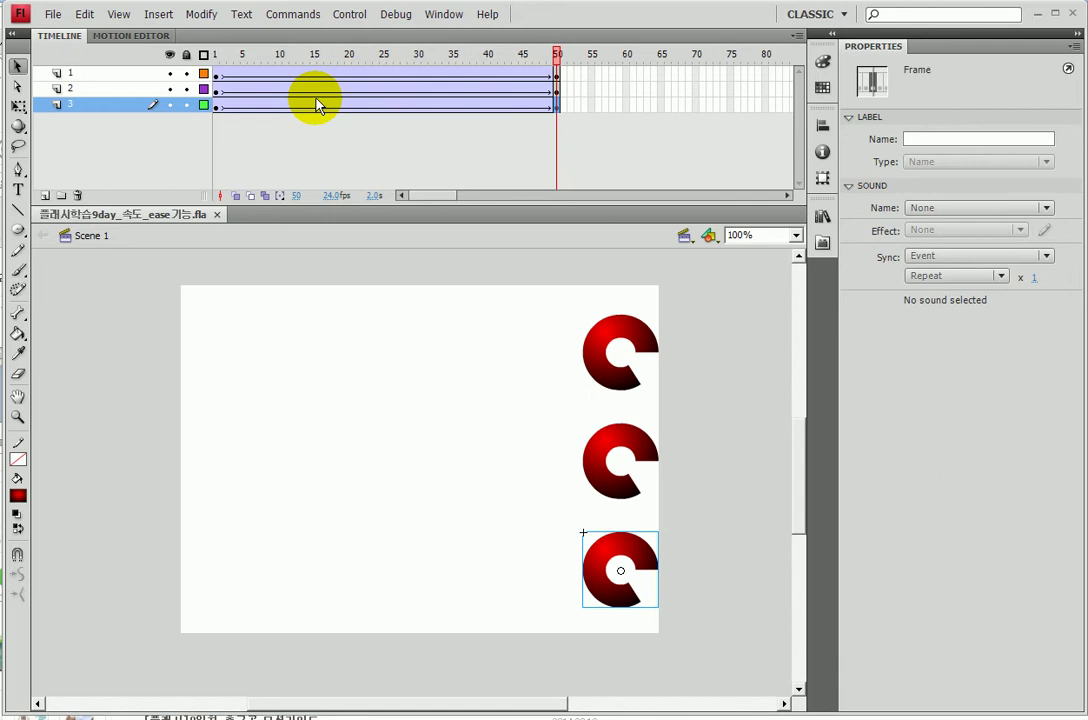
Step: Hide layers 2 and 3, and set the ease of layer 1's tween to 100
left_click(218, 75)
left_click(169, 54)
left_click(169, 73)
left_click(248, 73)
left_click_drag(350, 75, 322, 80)
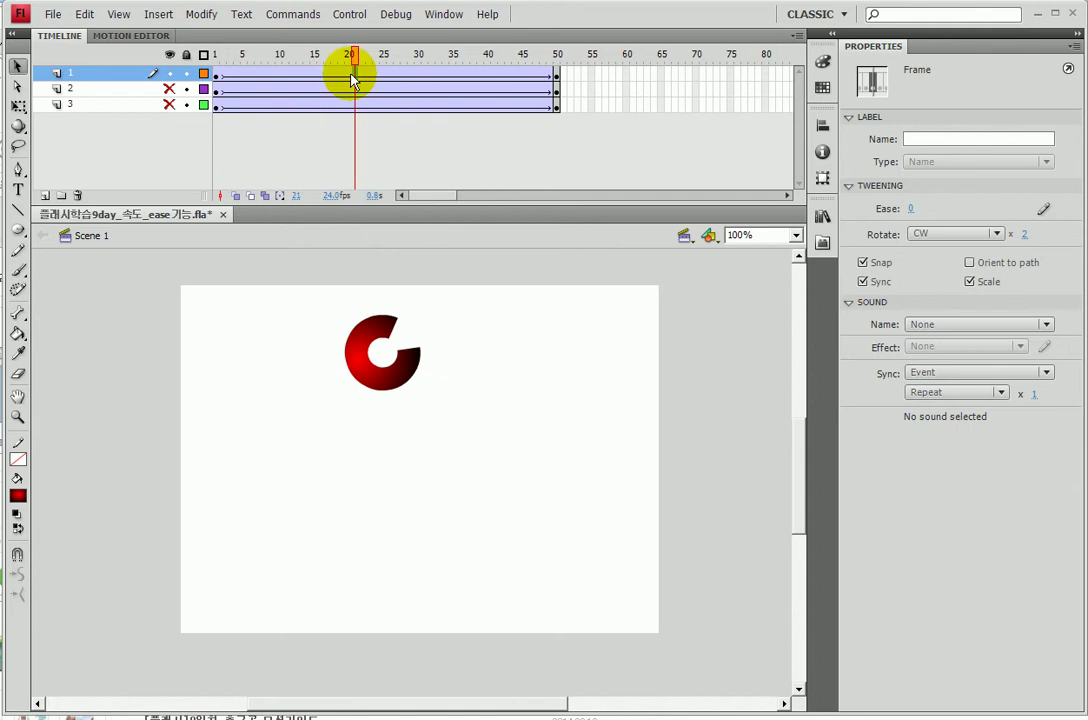
left_click_drag(372, 80, 318, 82)
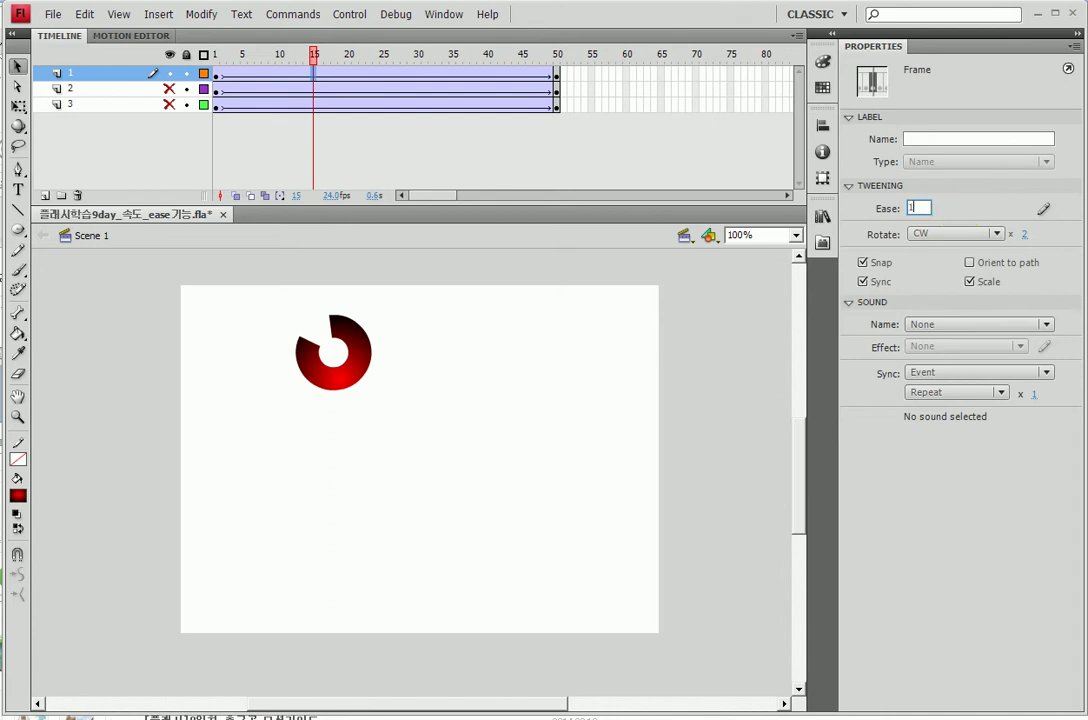
key("Return")
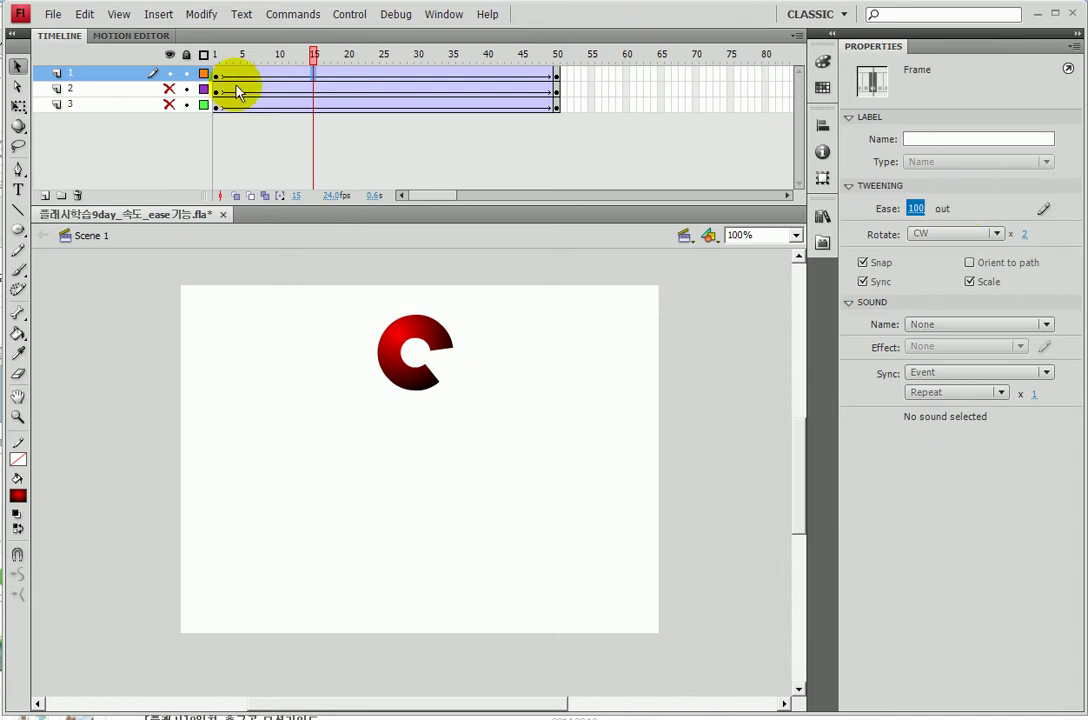
Step: Show only layer 3 and set the ease of its tween to -100
left_click(320, 105)
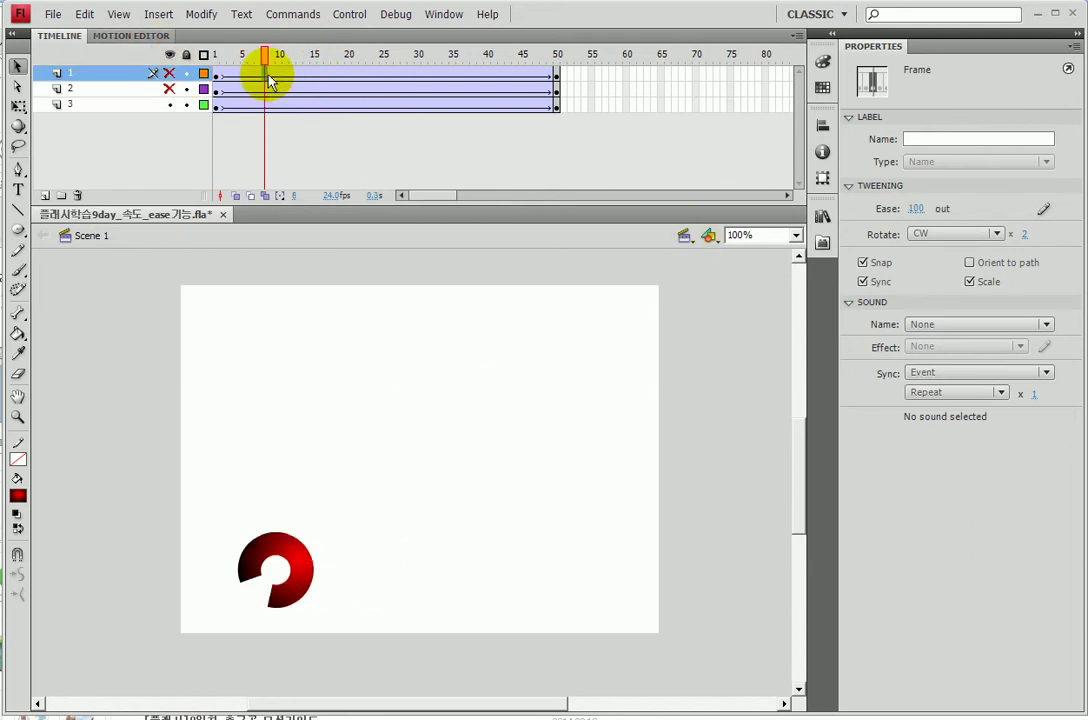
left_click(322, 106)
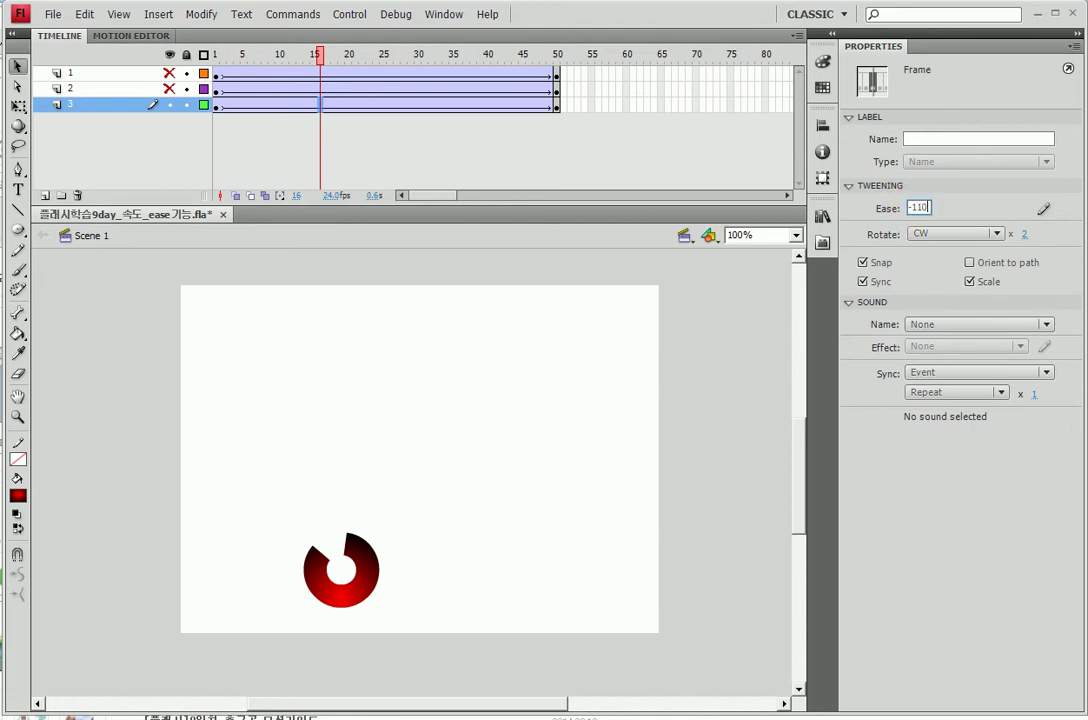
key("Return")
left_click(917, 210)
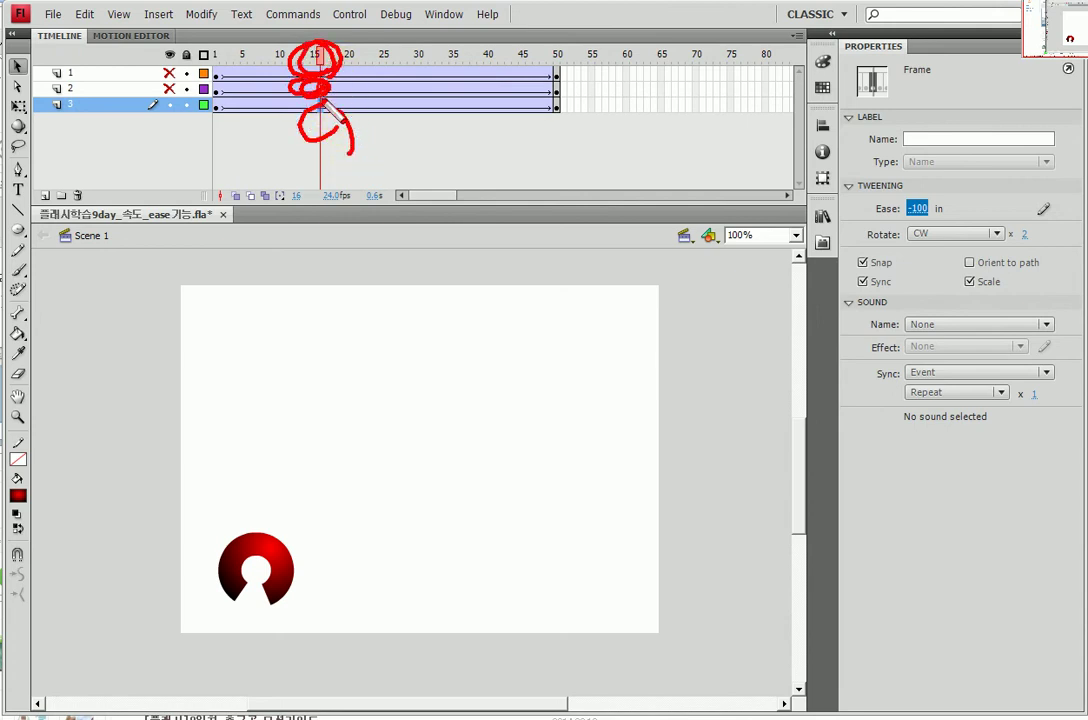
key("Escape")
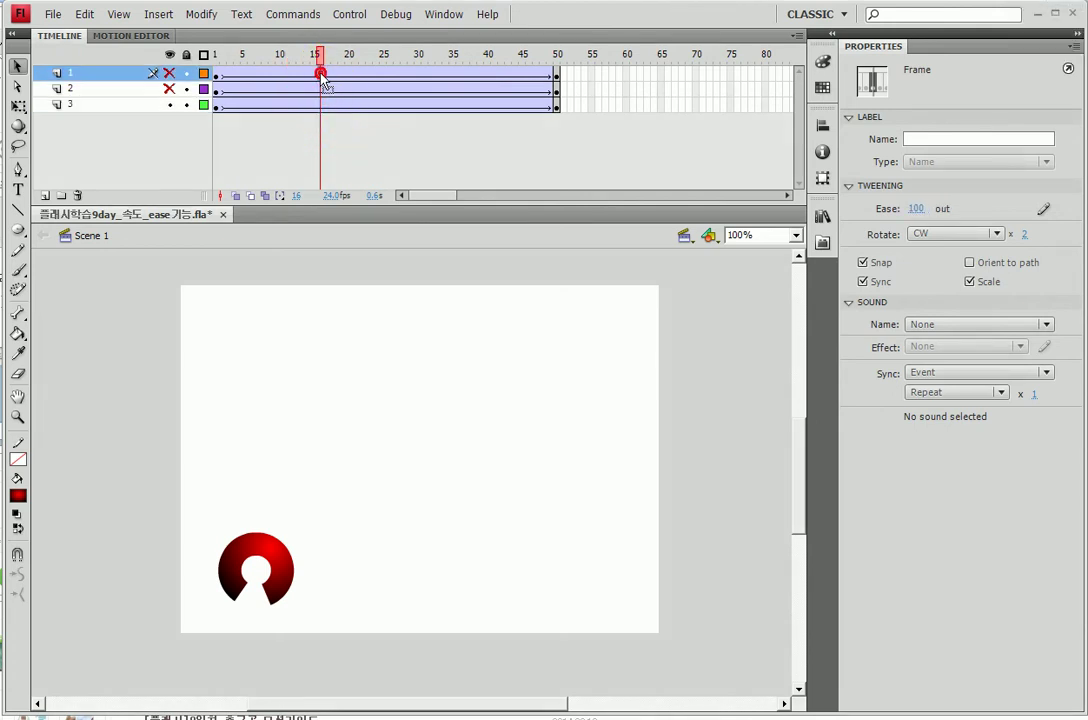
Step: Make layers 1 and 2 visible again and preview the movie to compare the three easing speeds
left_click(328, 107)
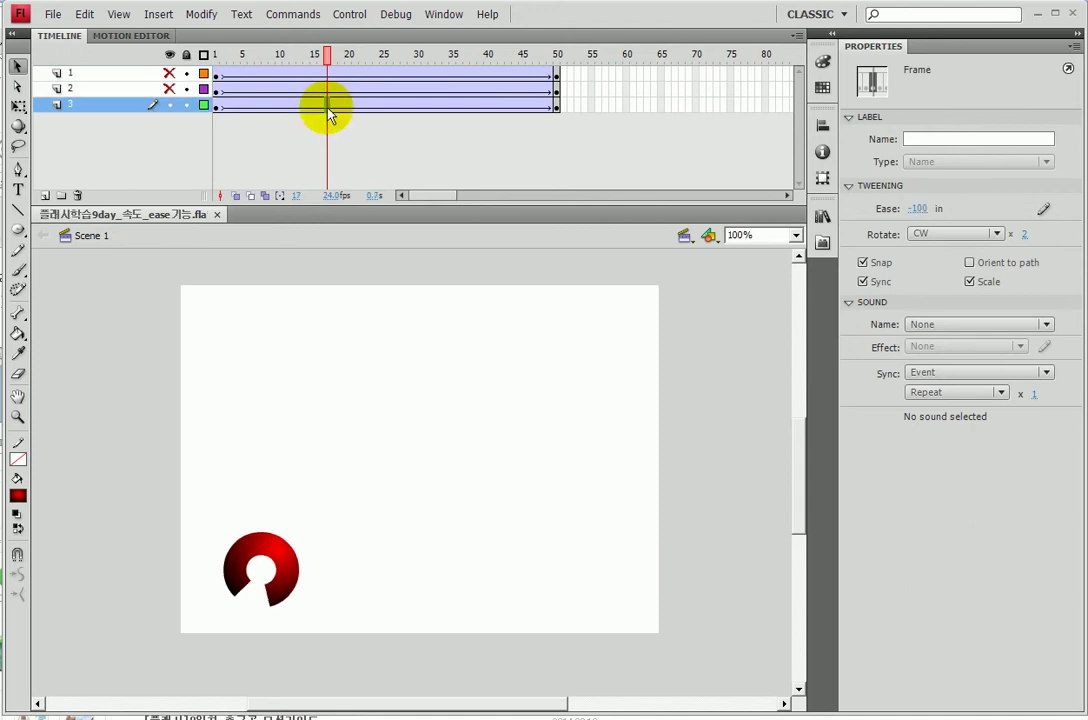
key("ctrl+Return")
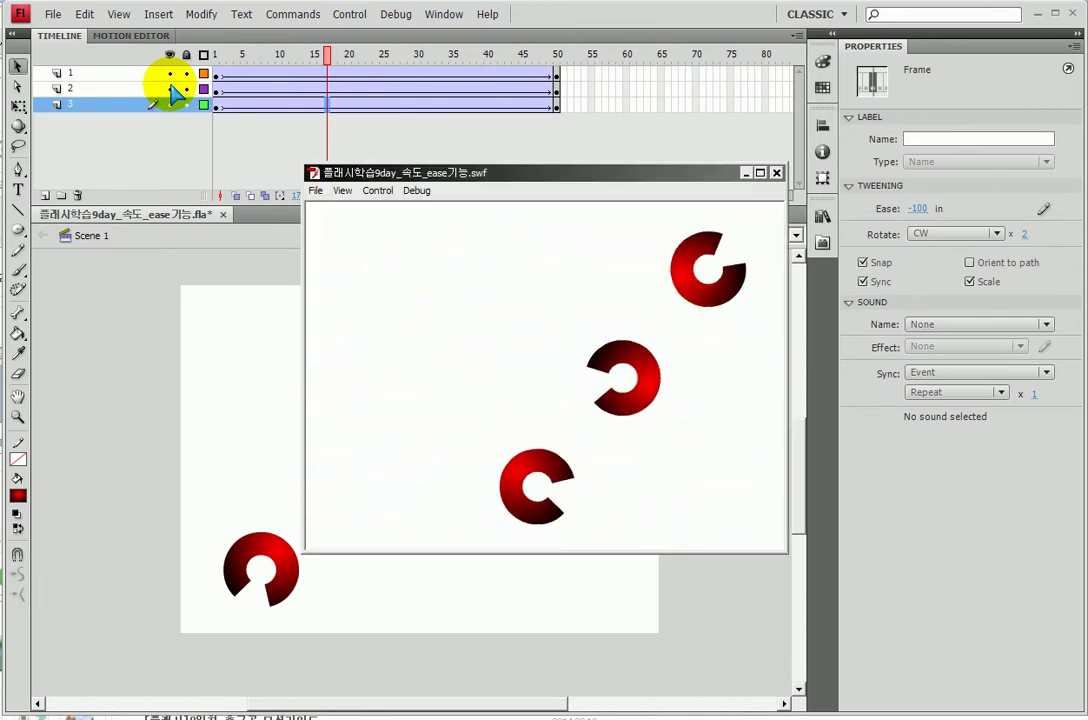
left_click(775, 172)
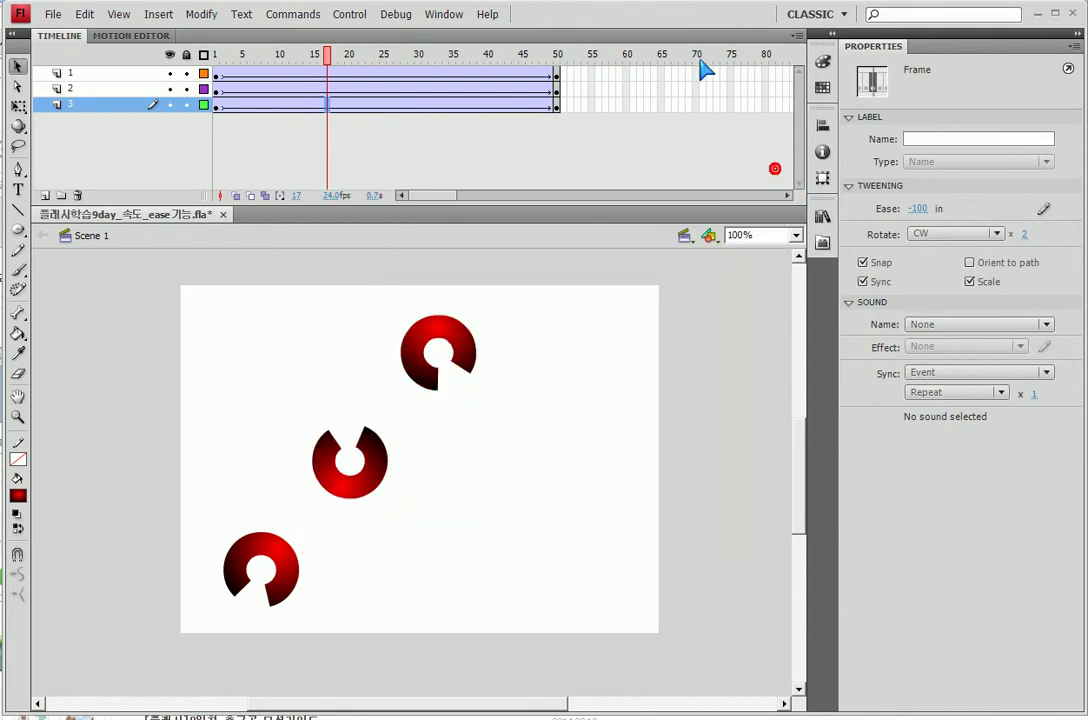
Step: Extend layers 1, 2 and 3 to frame 70 so the C instances pause at the end, and preview the movie
left_click(697, 72)
left_click(697, 117)
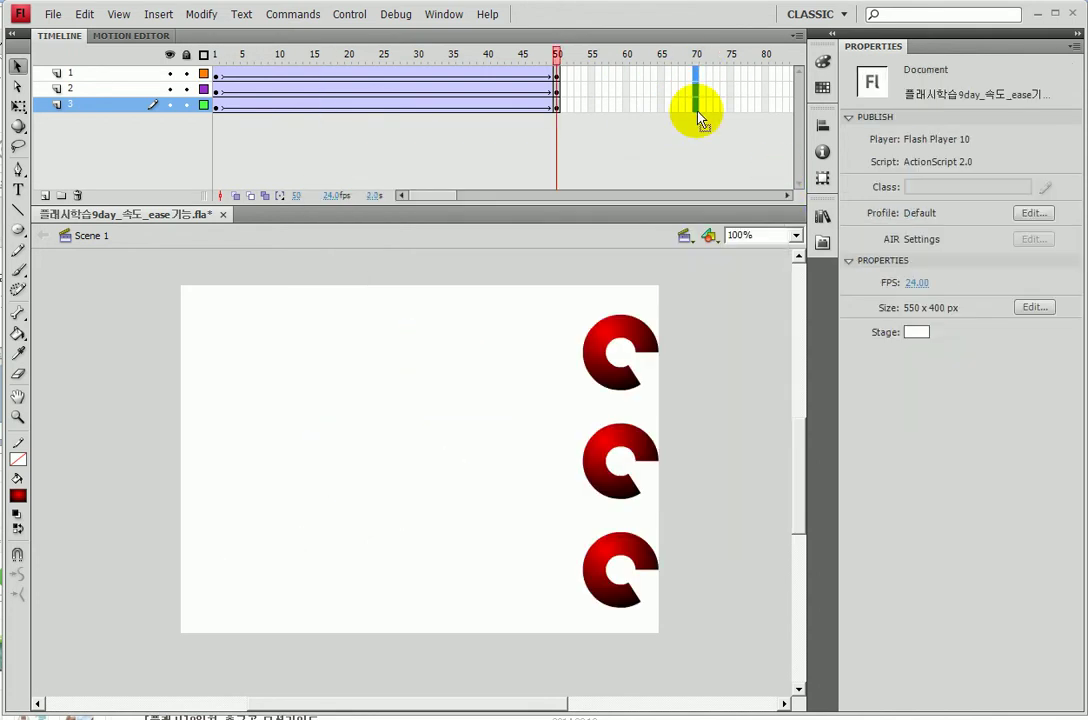
key("F6")
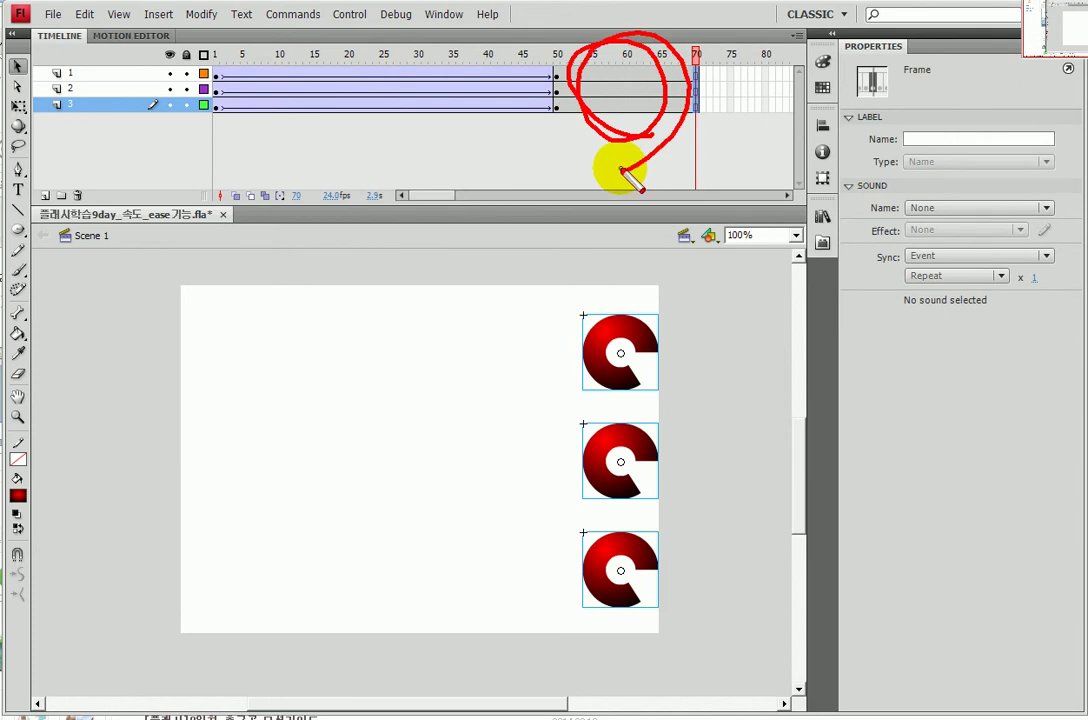
key("ctrl+Return")
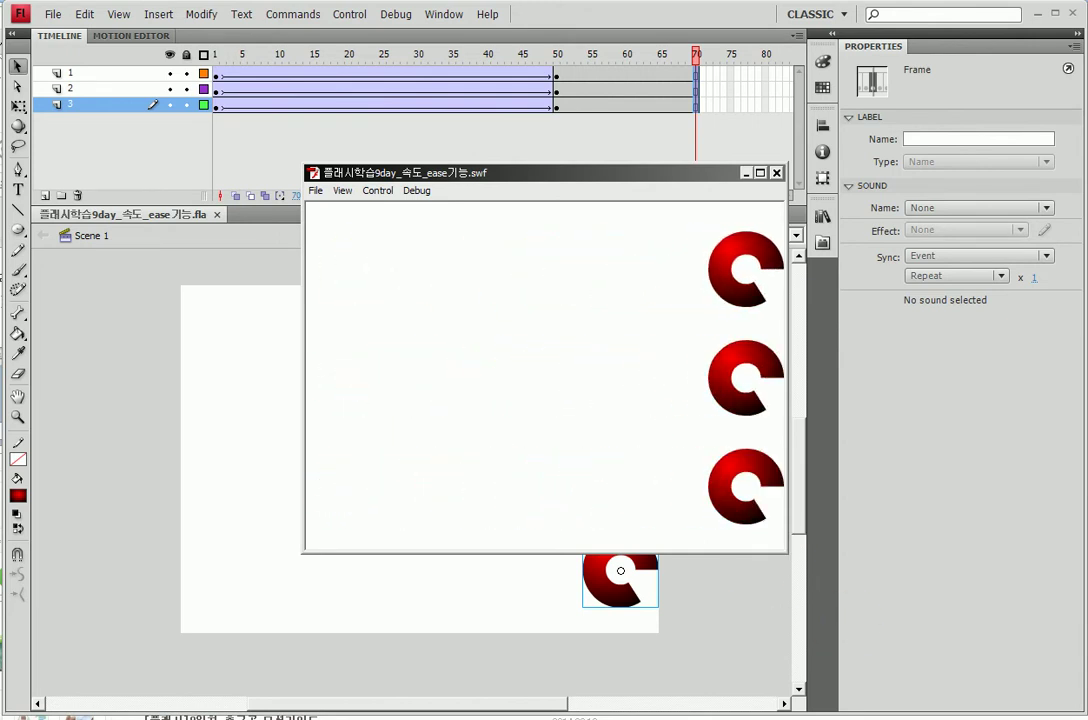
left_click(776, 172)
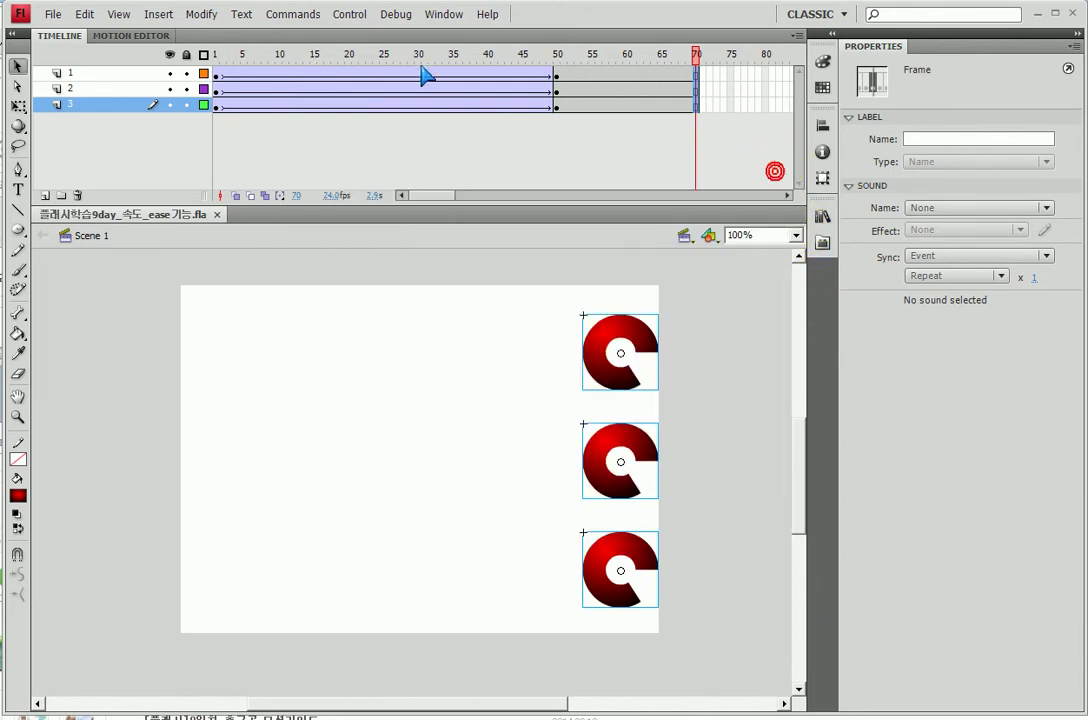
Step: Check the tween settings of layers 2 and 3, and preview the movie to compare the three easing speeds
left_click(410, 73)
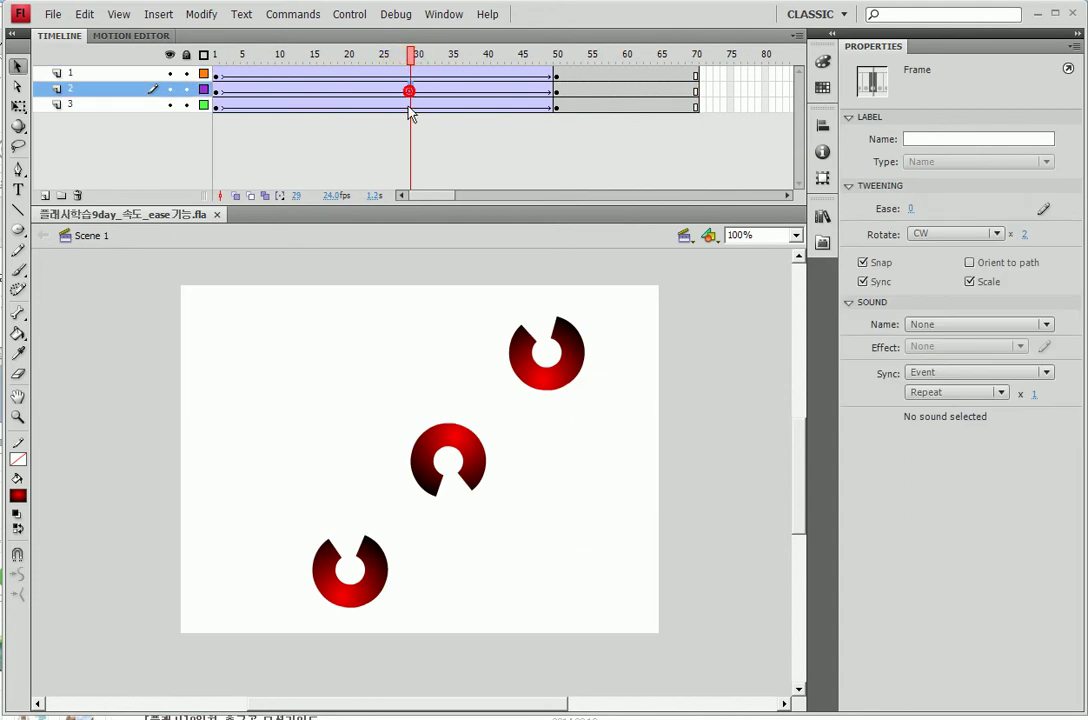
left_click(405, 105)
key("ctrl+Return")
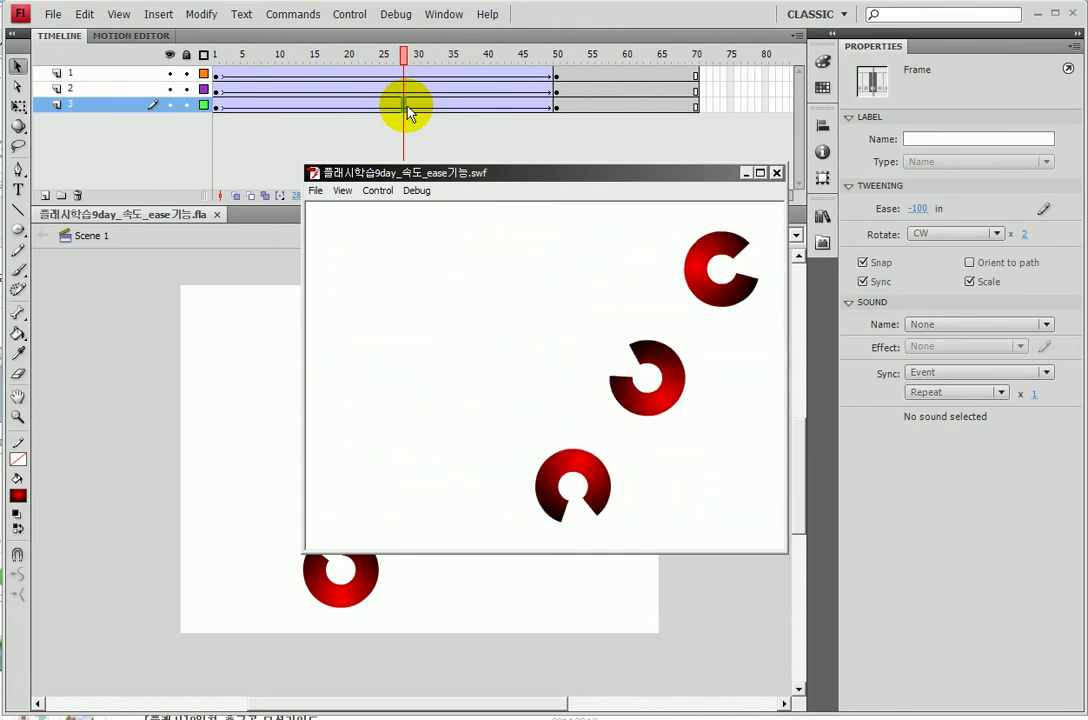
left_click(777, 174)
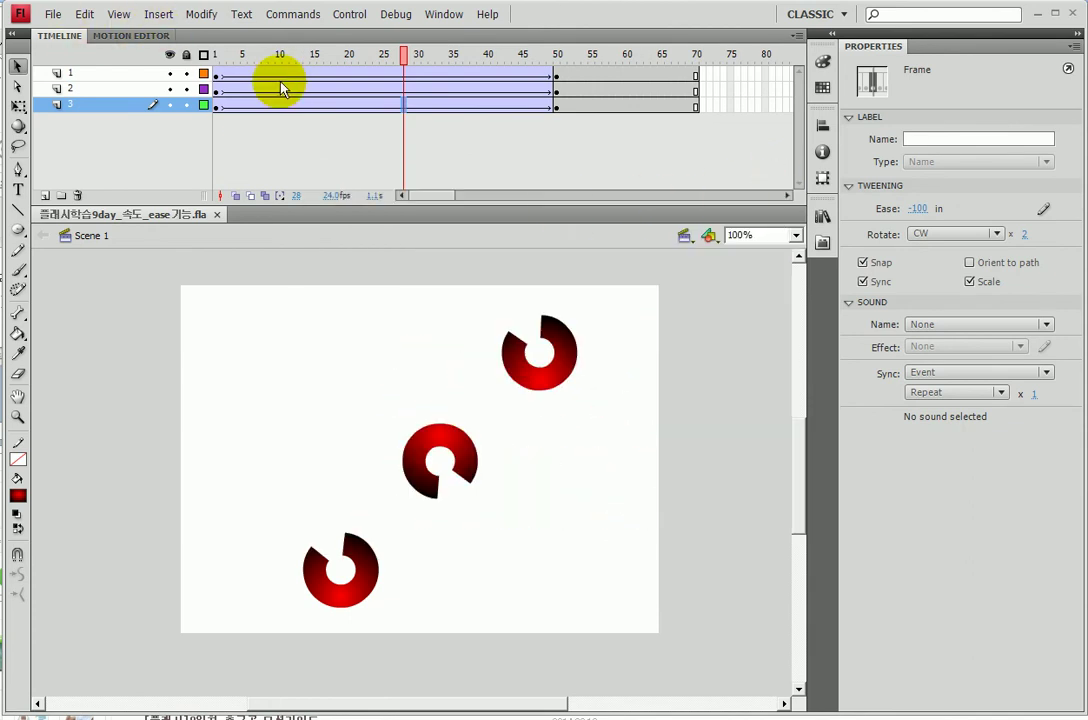
Step: Show only layer 1, hiding layers 2 and 3, and select frame 16 of its tween
left_click(317, 73)
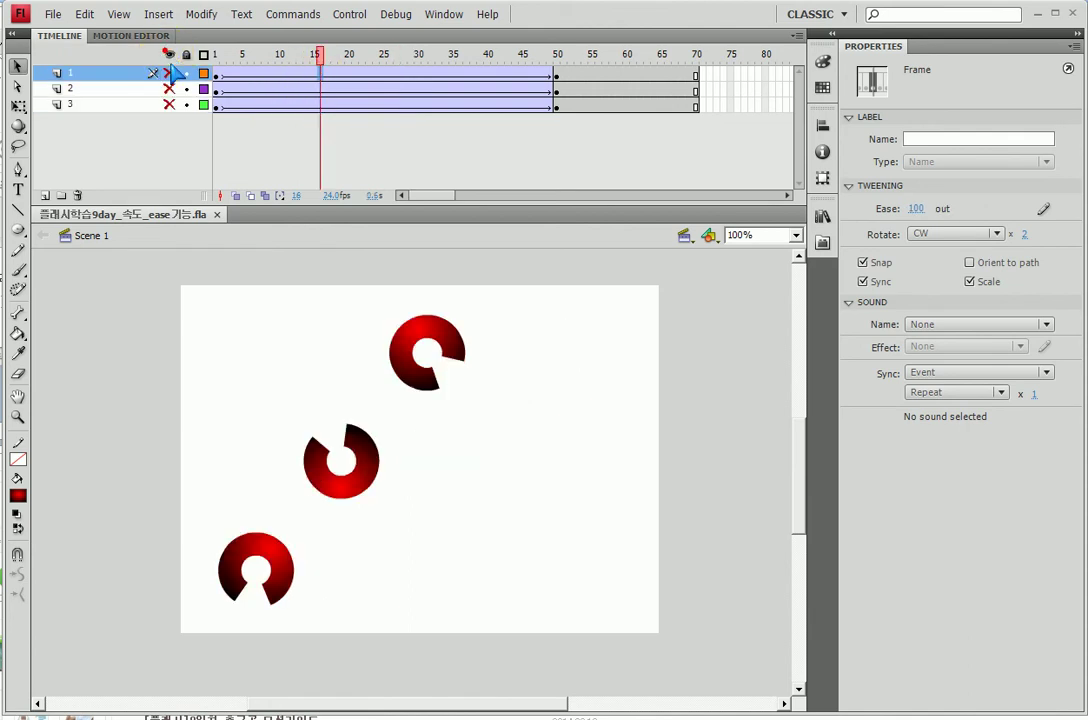
left_click(169, 55)
left_click(271, 76)
left_click(329, 75)
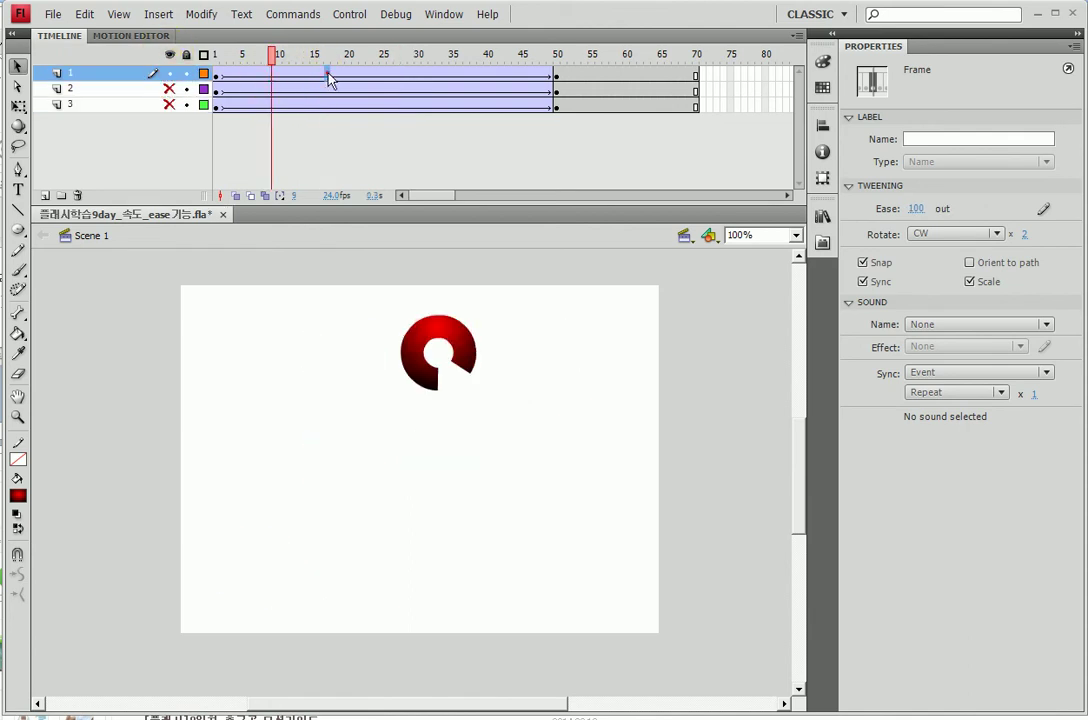
left_click(314, 76)
left_click(314, 76)
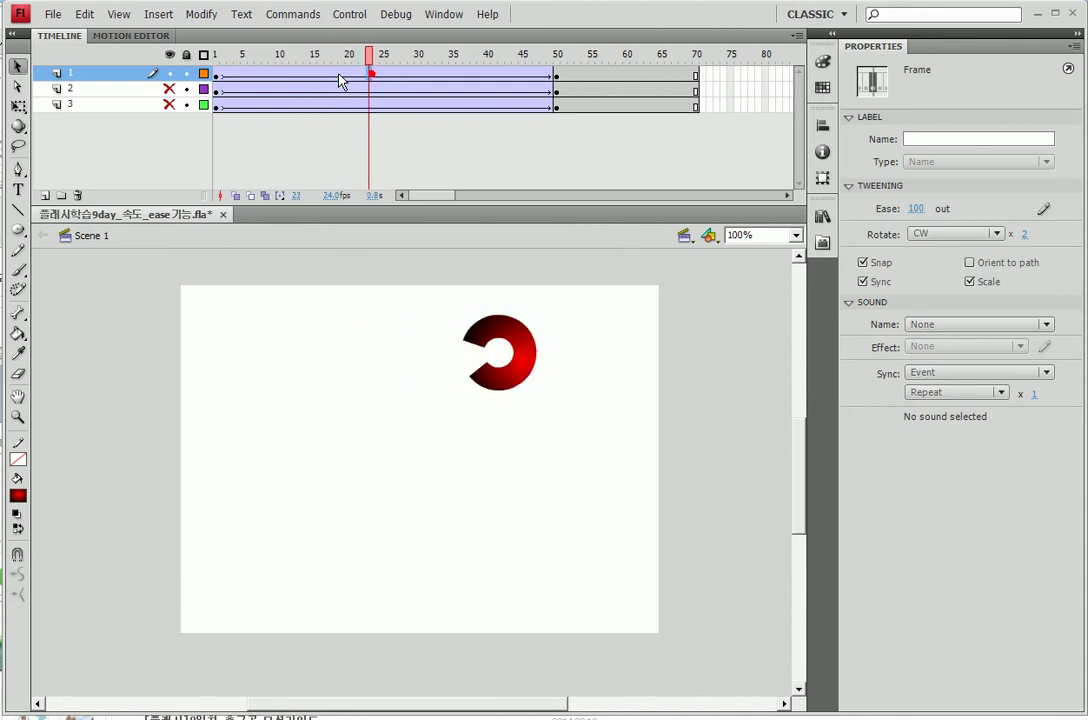
left_click(320, 75)
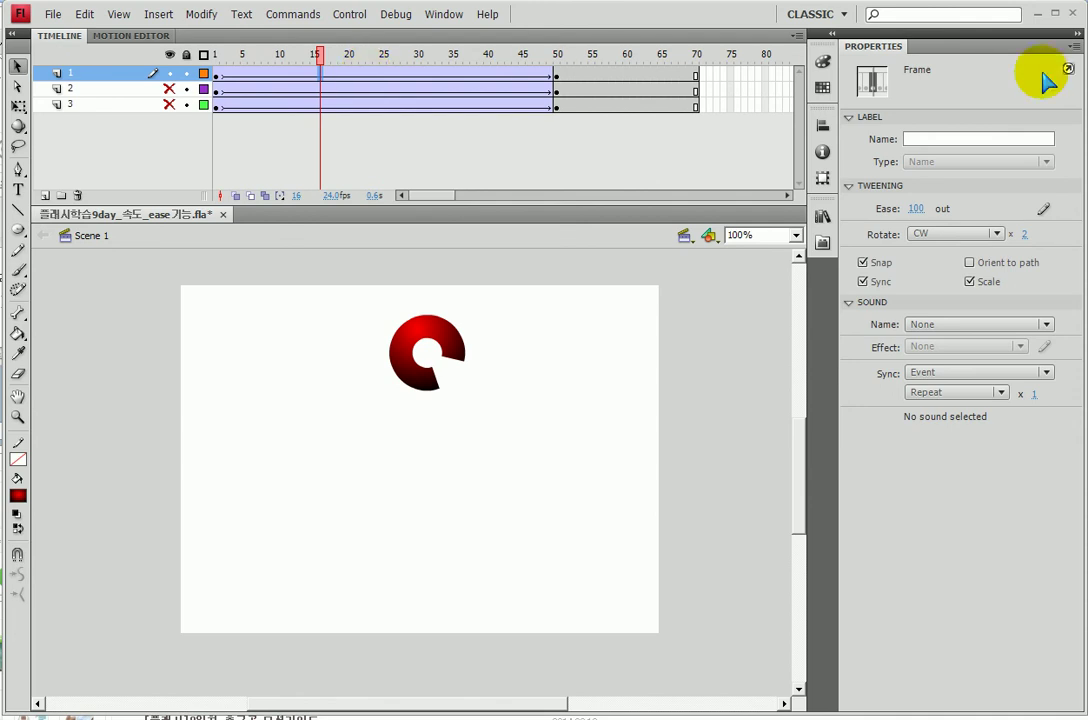
Step: Edit the custom ease curve of layer 1's tween, adding points at about frame 17, 36.5% and frame 30, 45%
left_click_drag(952, 212, 918, 224)
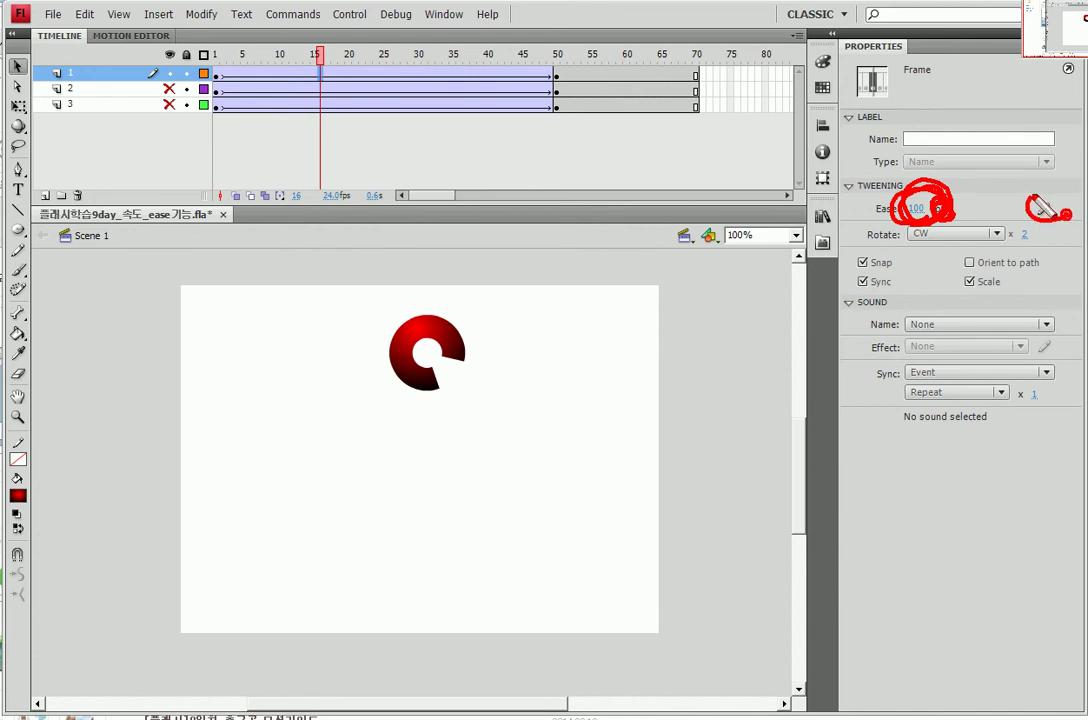
left_click(1043, 208)
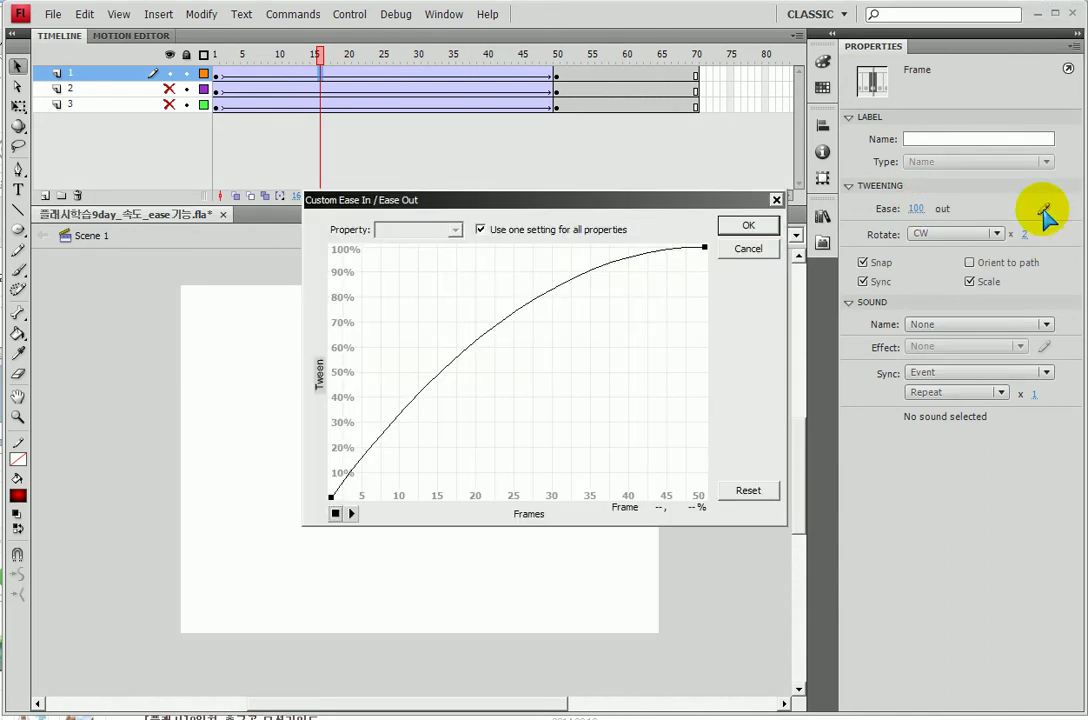
mouse_move(375, 411)
left_mouse_down()
mouse_move(539, 284)
mouse_move(718, 240)
left_mouse_up()
mouse_move(348, 470)
left_mouse_down()
mouse_move(420, 478)
mouse_move(632, 302)
mouse_move(340, 466)
mouse_move(661, 308)
mouse_move(486, 400)
left_mouse_up()
key("Escape")
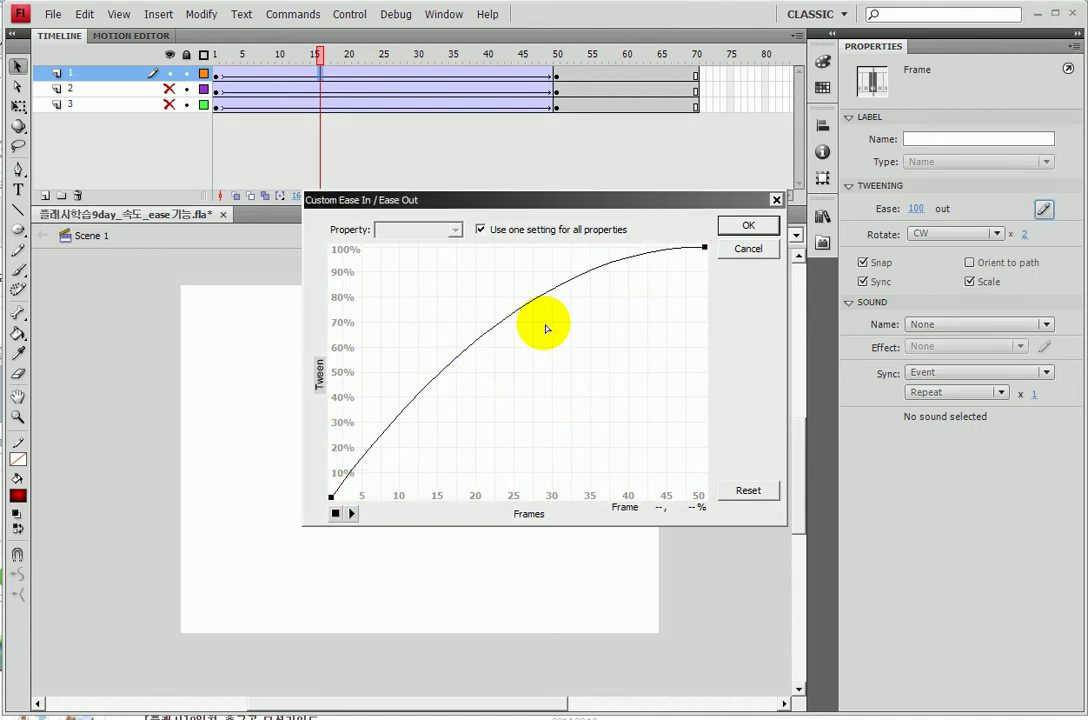
left_click(500, 318)
left_click_drag(500, 318, 555, 383)
left_click(533, 410)
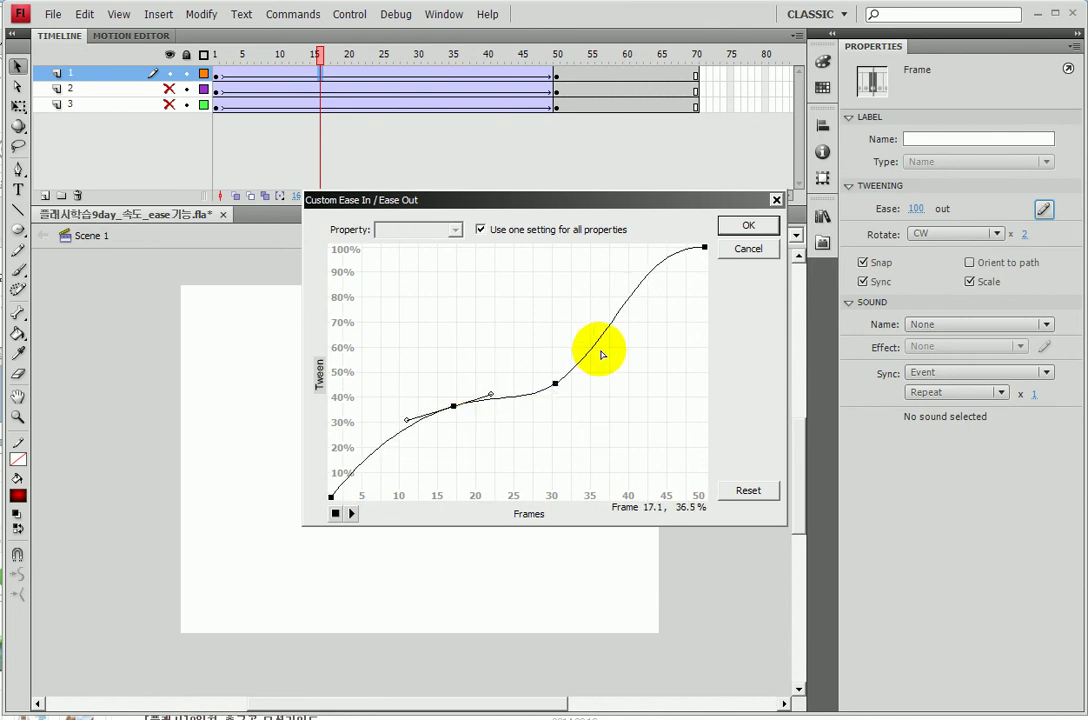
Step: Add a curve point at about frame 37, 79%, shift the middle point to about frame 31, 43%, apply the ease and preview the movie
left_click_drag(619, 309, 607, 301)
left_click_drag(561, 381, 557, 387)
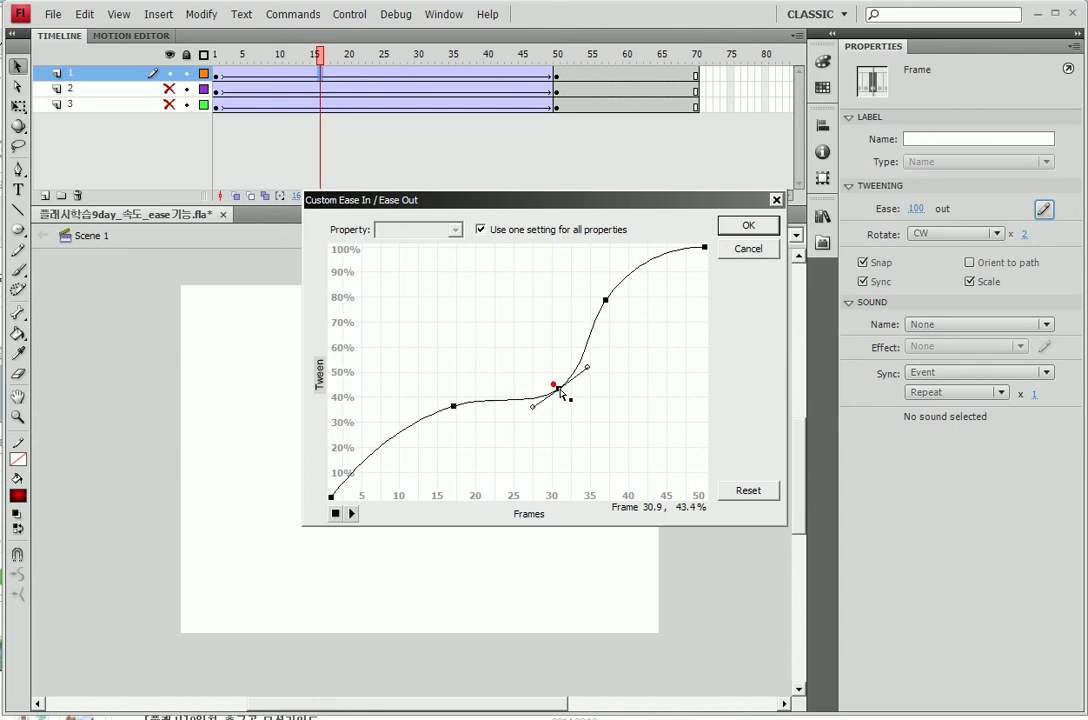
left_click(763, 226)
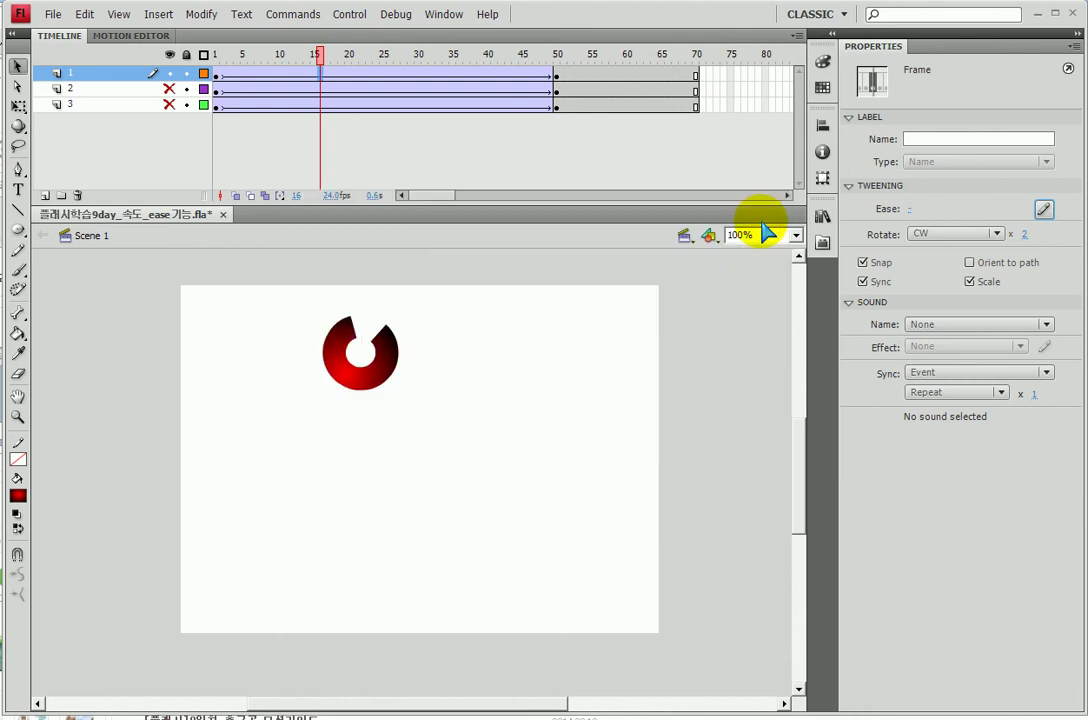
key("ctrl+Return")
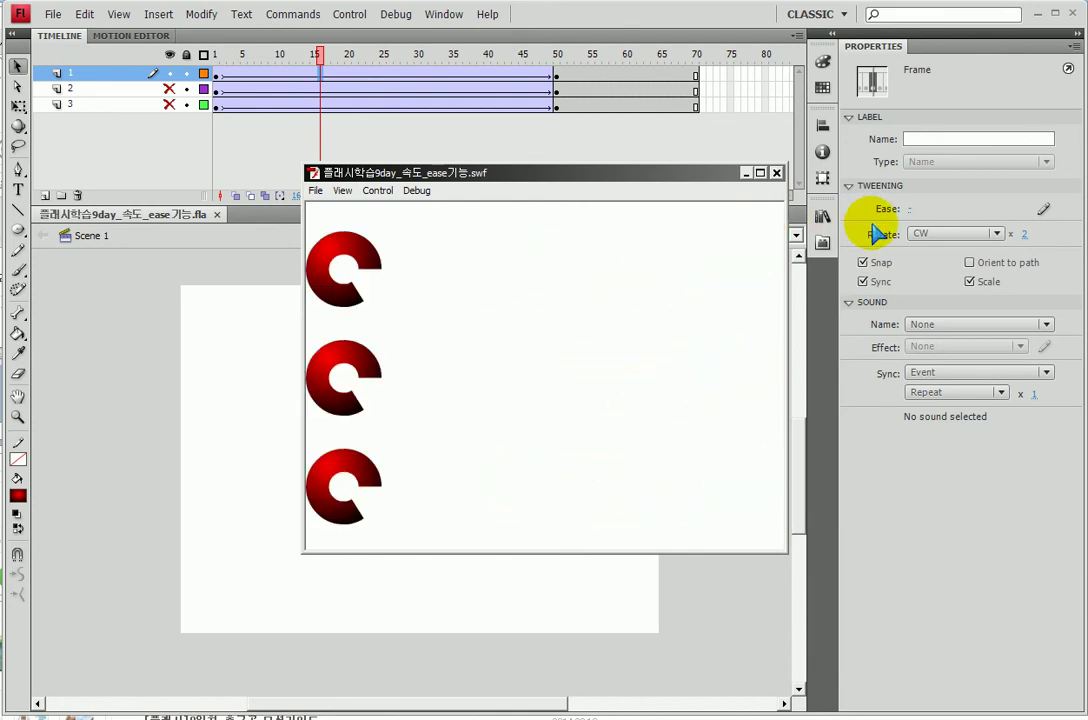
left_click(776, 172)
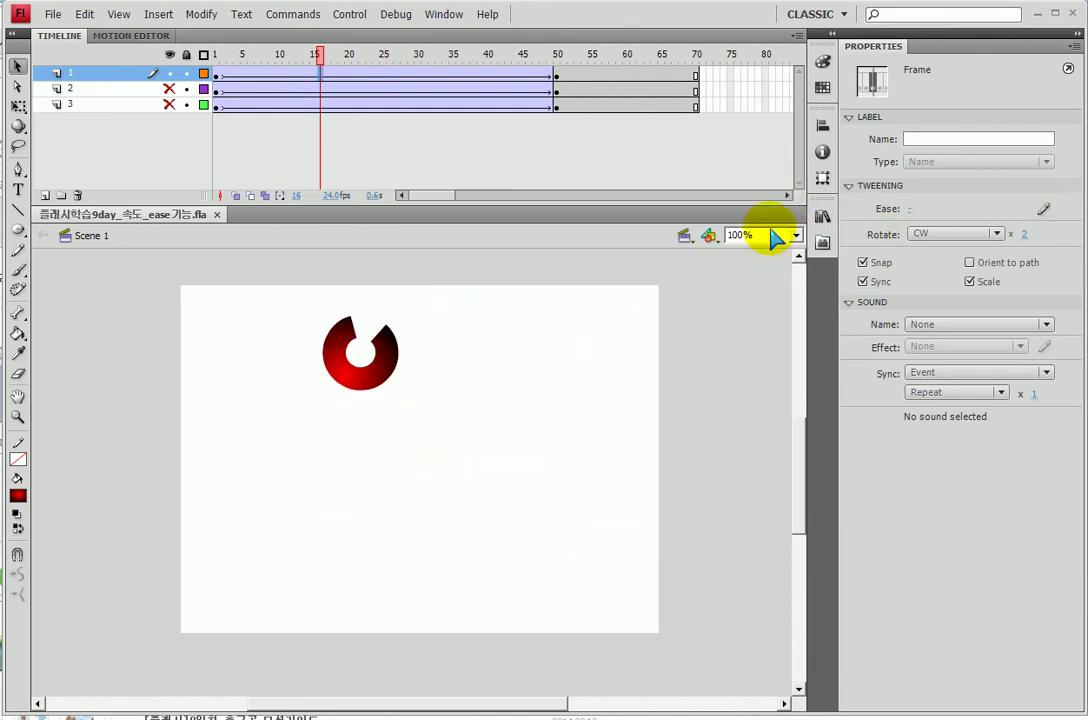
Step: Move the middle point of layer 1's ease curve to about frame 34, 28.5% and the upper one to frame 38, and preview the movie
left_click(1043, 208)
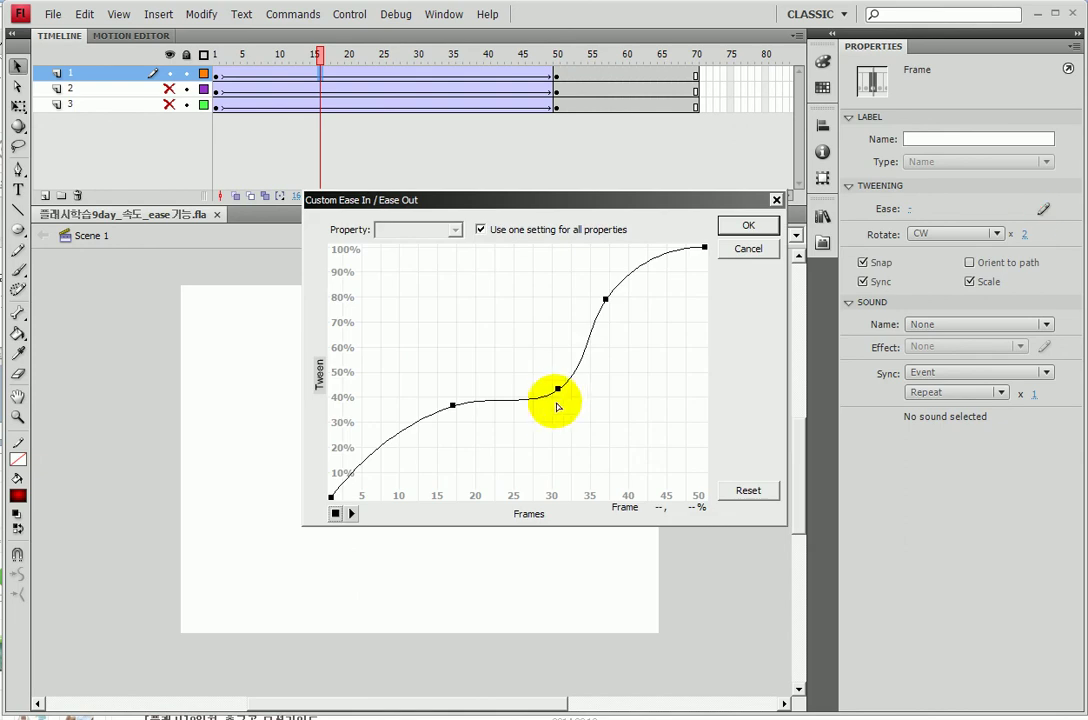
left_click_drag(561, 395, 578, 425)
left_click_drag(605, 298, 610, 295)
left_click_drag(577, 422, 592, 428)
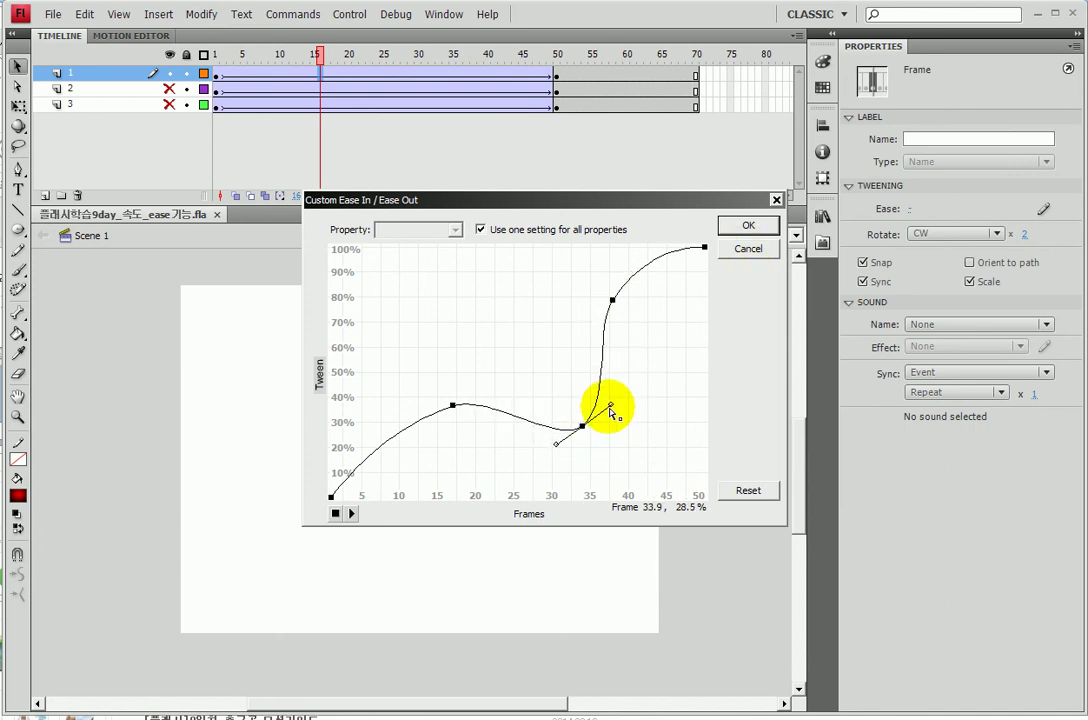
left_click(740, 227)
key("ctrl+Return")
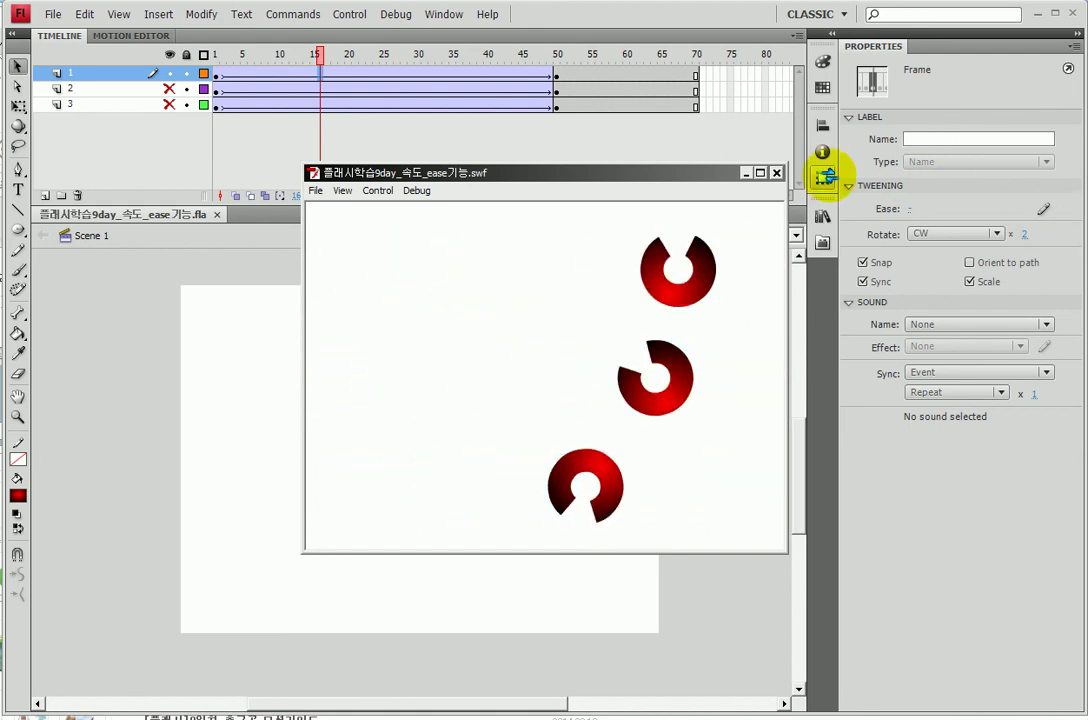
left_click(776, 174)
Step: Give layer 3's tween a custom ease curve with points at about frame 20, 86% and frame 32.5, 56.6%, and reshape its rising part
left_click(348, 104)
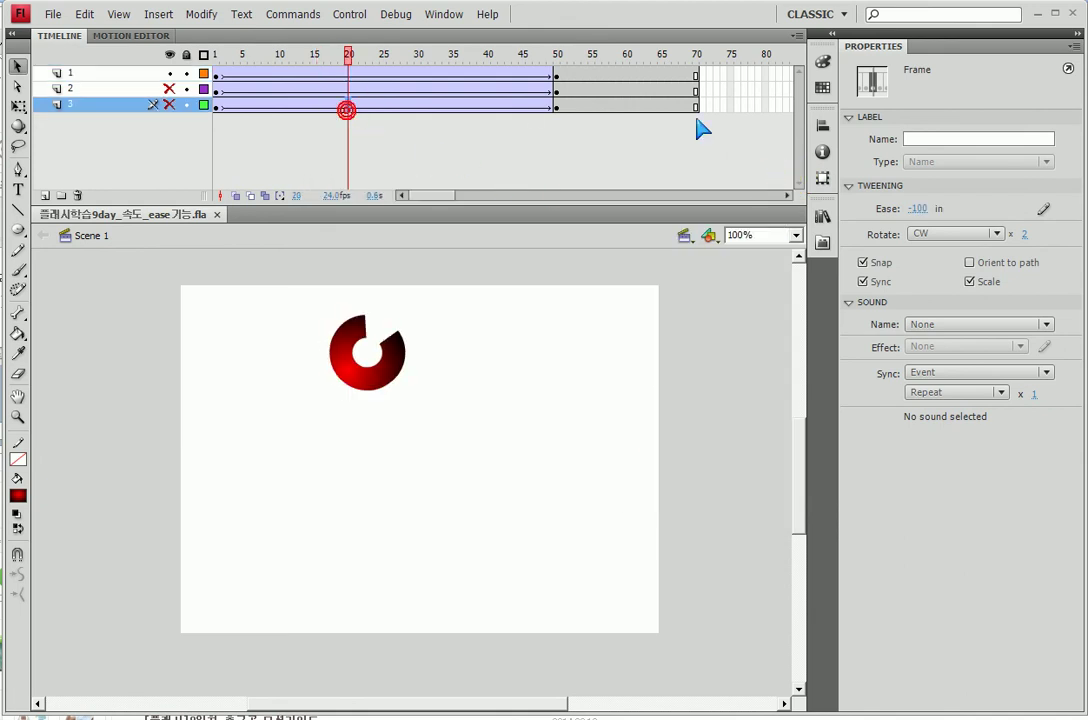
left_click(1044, 209)
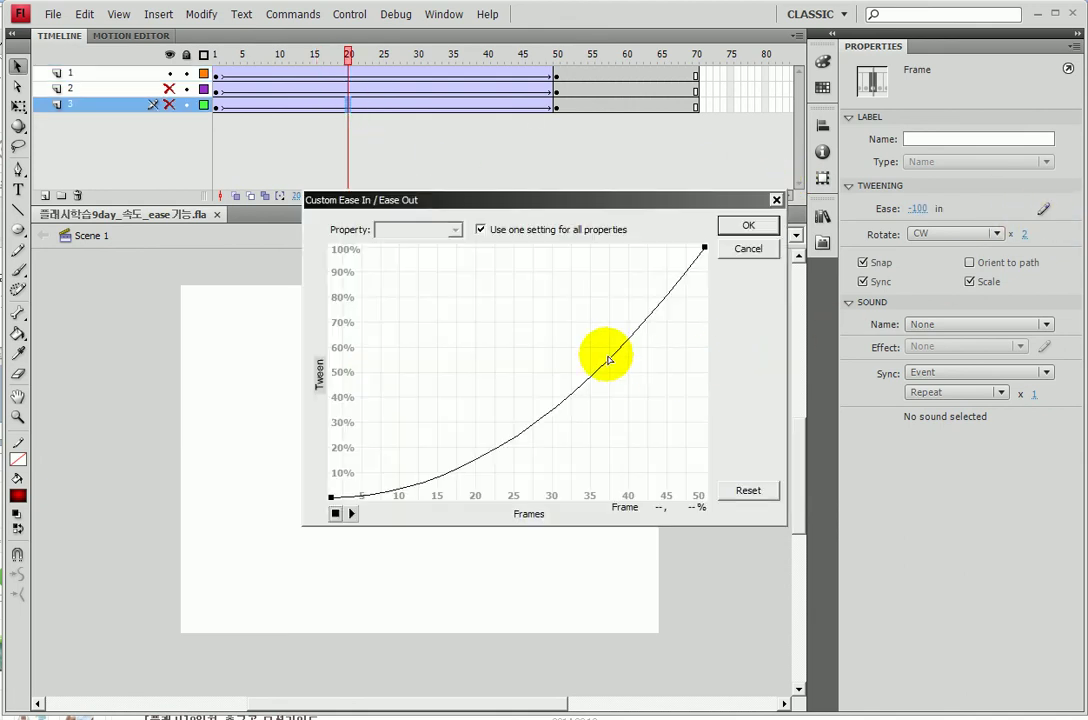
left_click_drag(567, 402, 498, 287)
left_click_drag(571, 274, 573, 362)
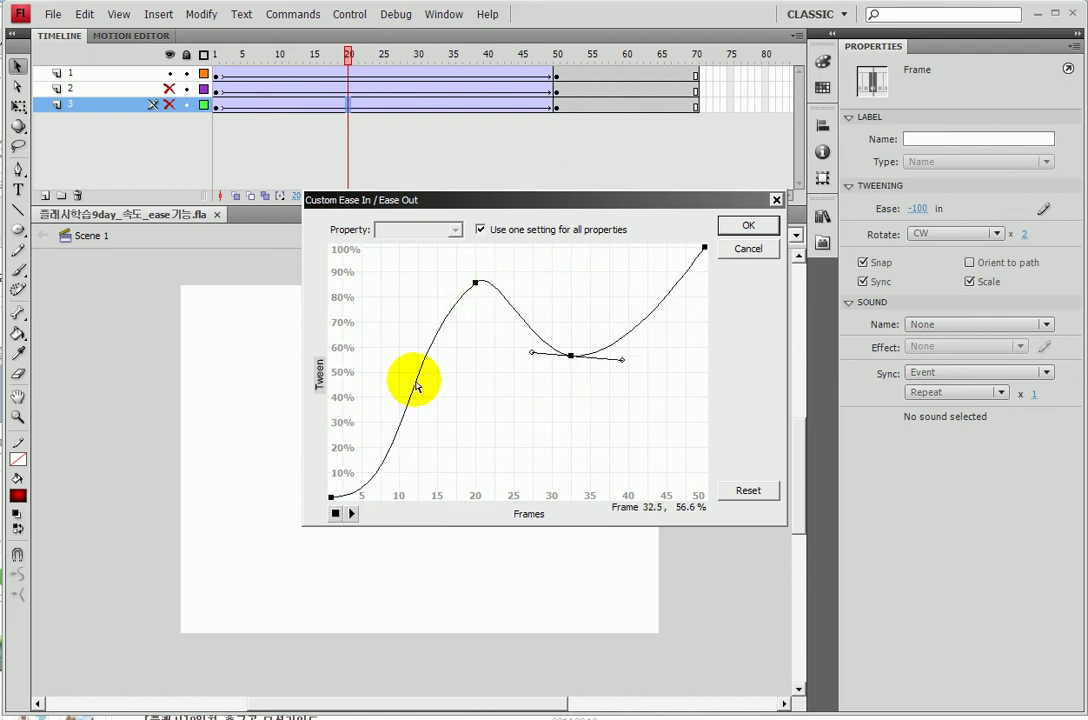
left_click_drag(420, 388, 441, 397)
left_click(748, 226)
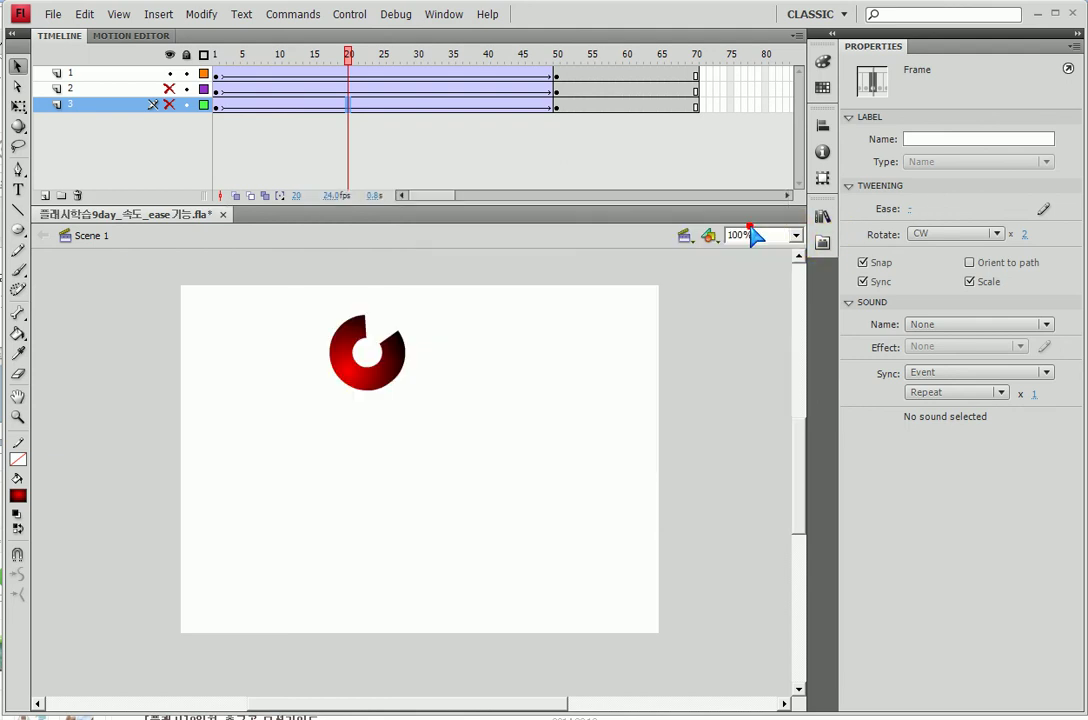
Step: Preview the movie to compare the custom-eased motion of layers 1 and 3 with the constant speed of layer 2
key("ctrl+Return")
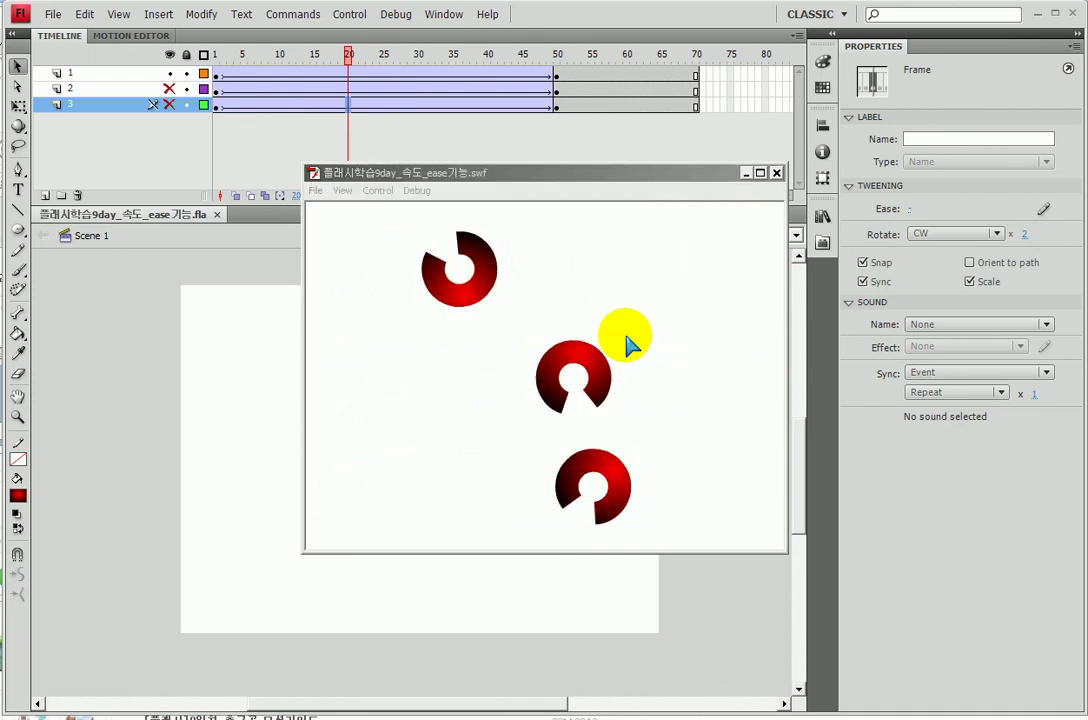
left_click(988, 622)
left_click(631, 279)
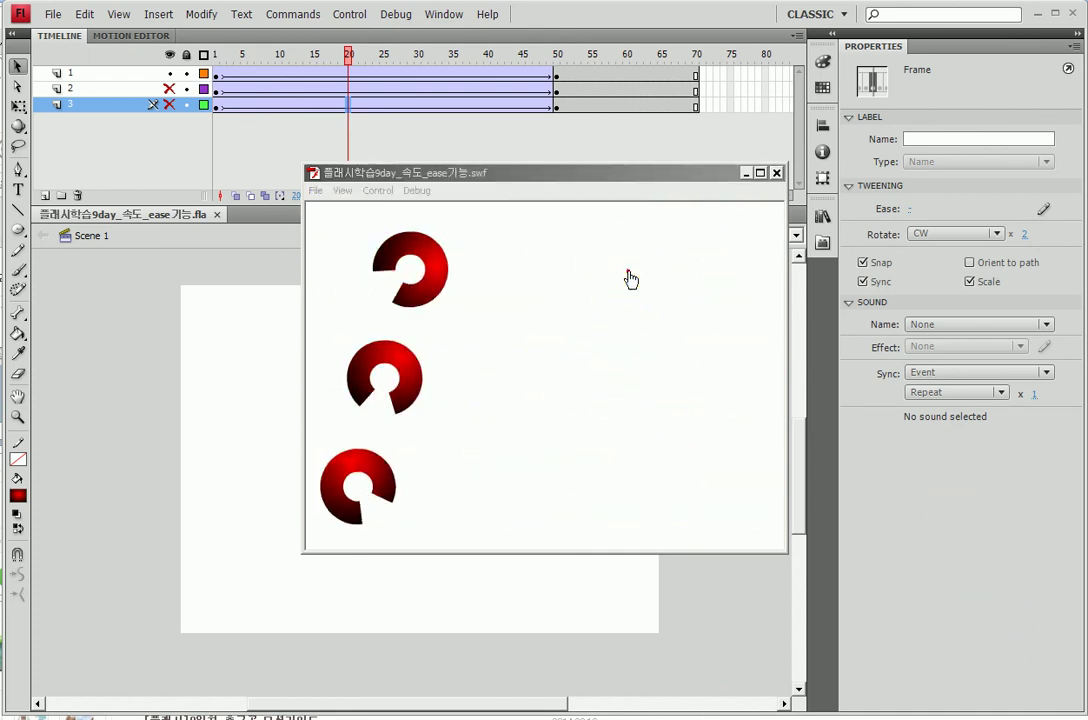